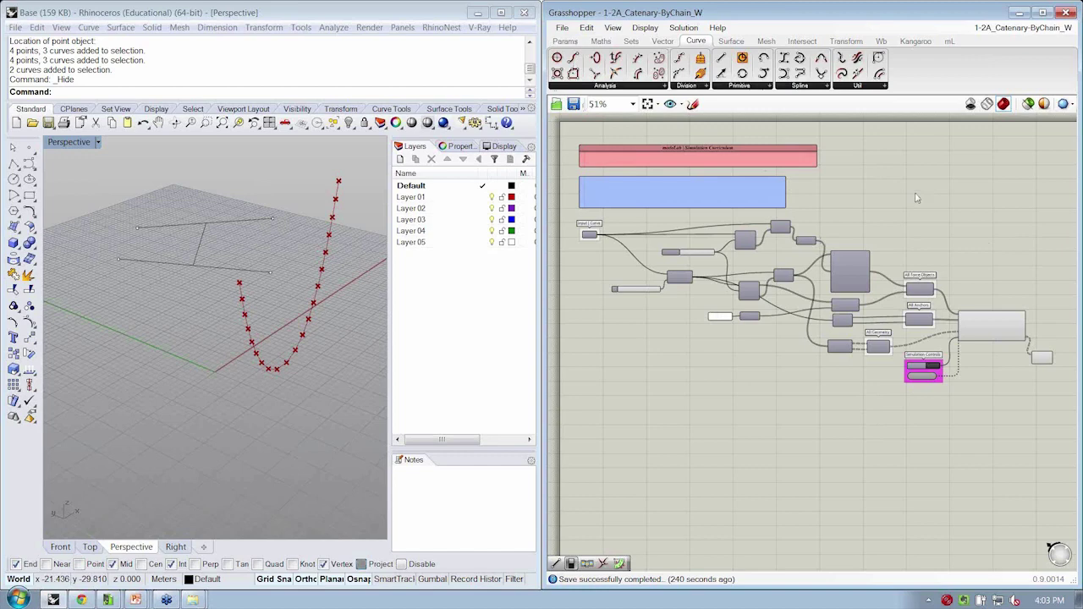
Save the catenary definition and delete the leftover lines and G text dot in Rhino.
key(ctrl+s)
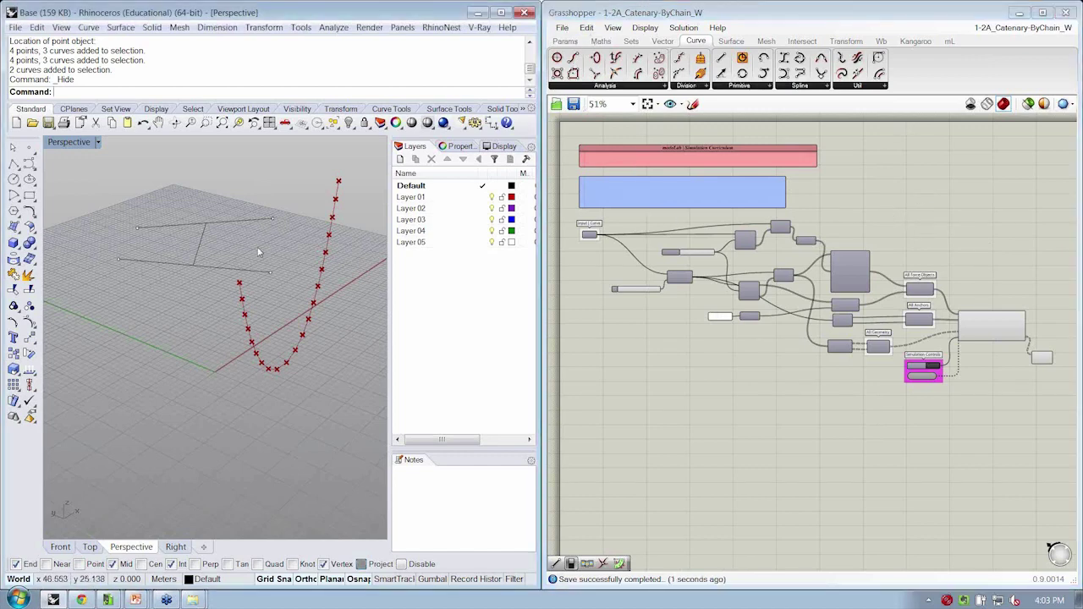
right_drag(259, 252, 253, 298)
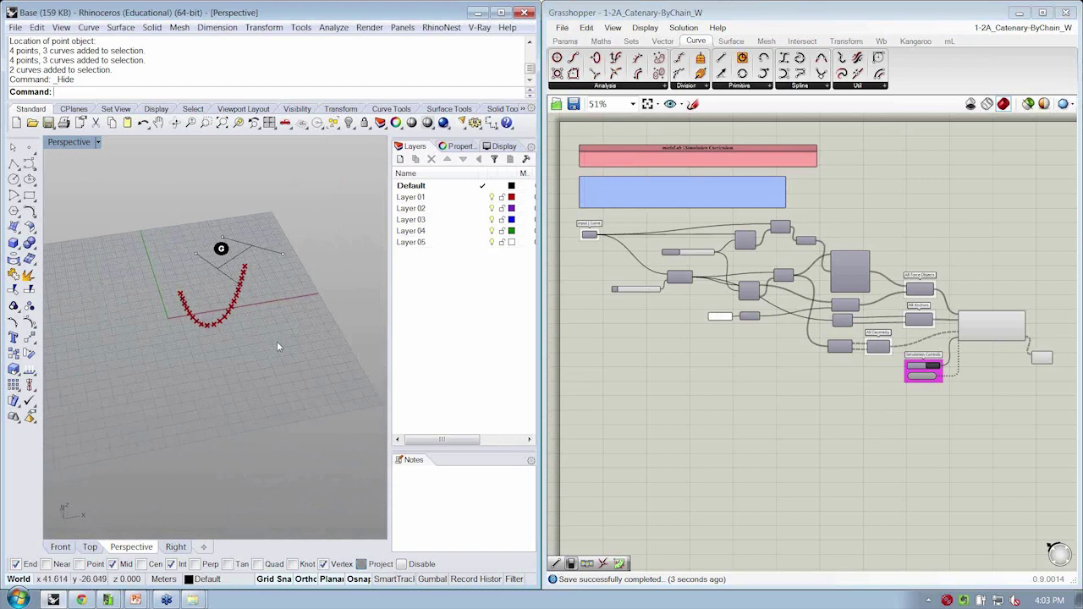
drag(277, 342, 119, 218)
key(Delete)
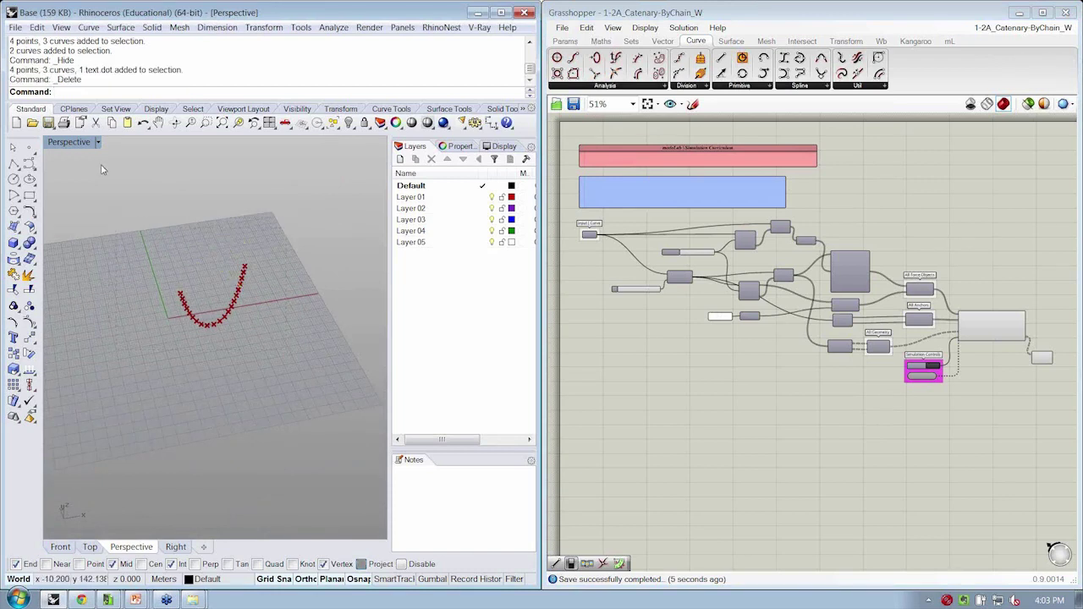
Close the catenary definition and open the 2-0_RelaxMesh workshop file.
click(681, 403)
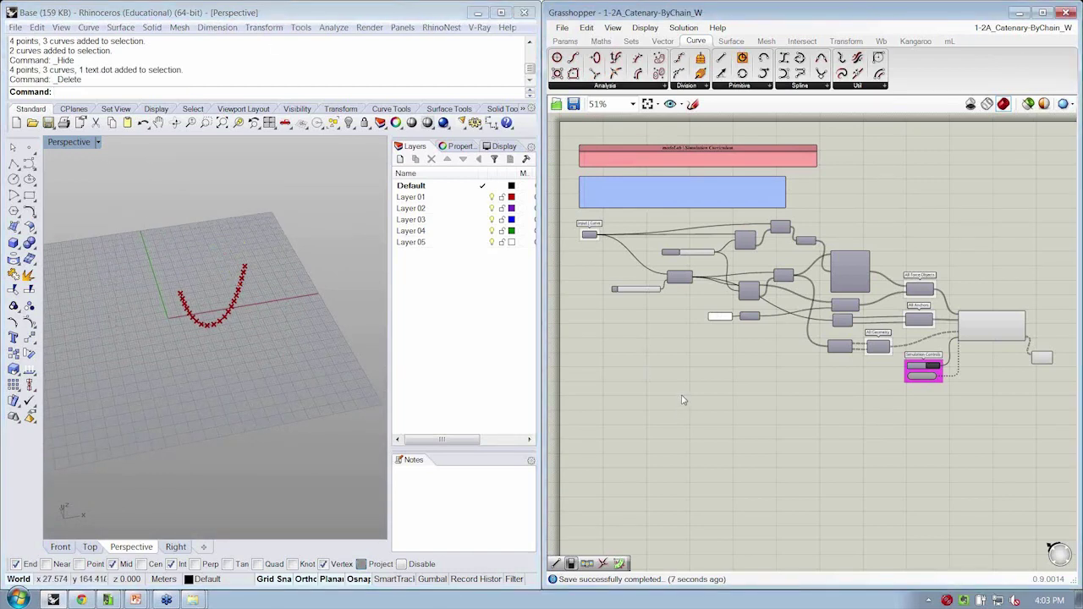
key(ctrl+w)
click(562, 27)
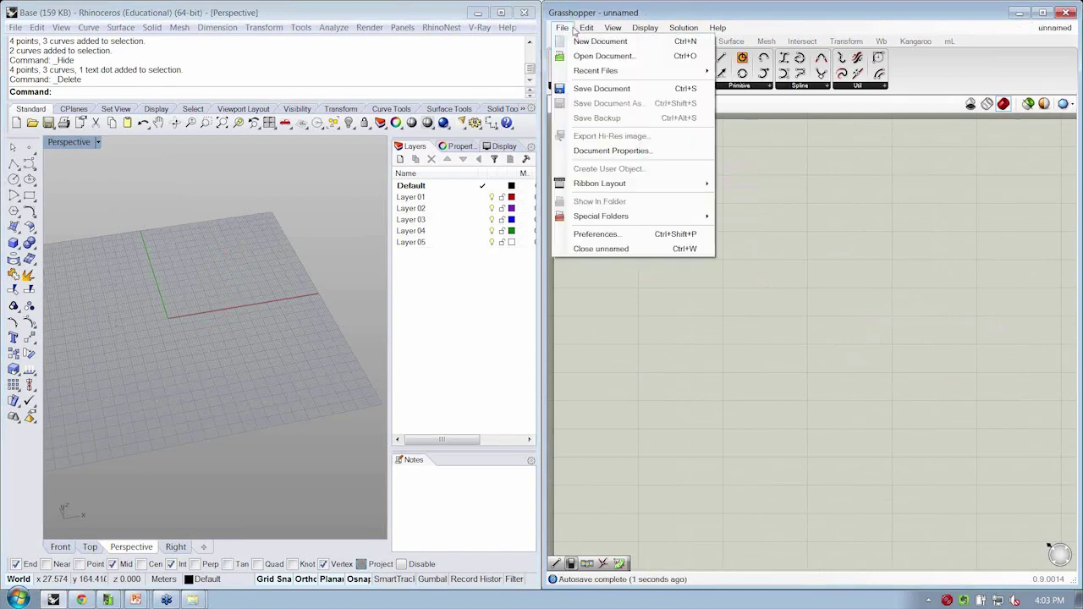
click(562, 27)
click(603, 51)
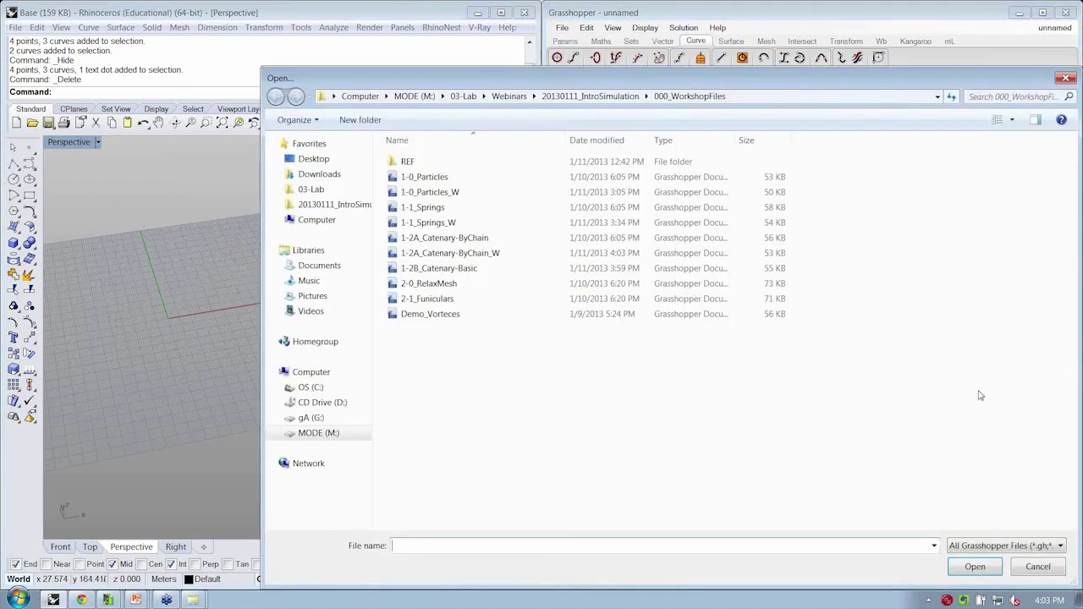
double_click(493, 284)
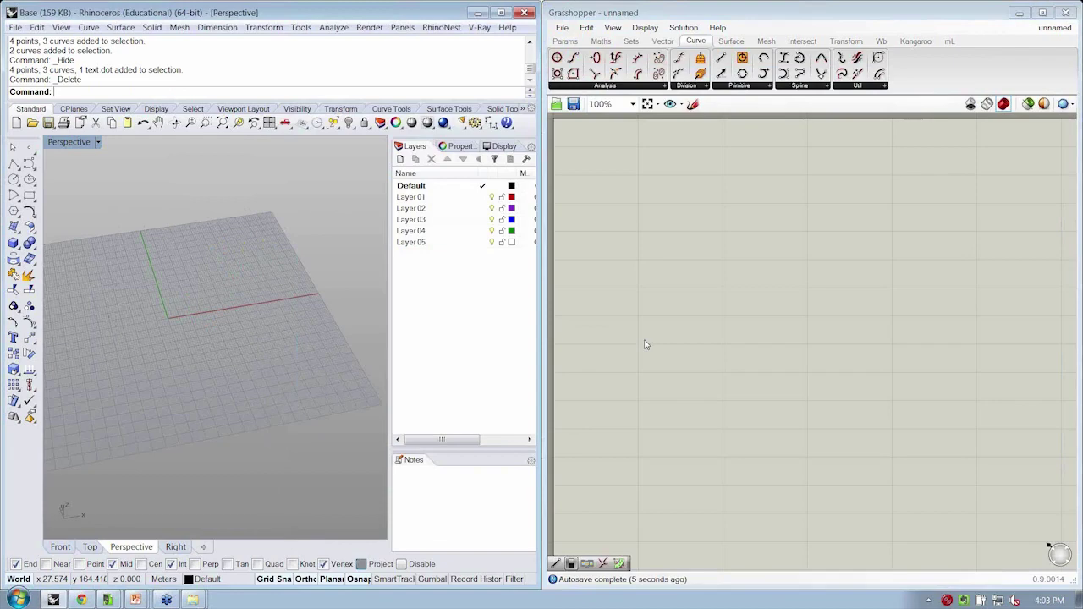
Inspect the mesh springs, naked-points and mesh-dividing components of the RelaxMesh definition.
scroll(796, 352, up, 2)
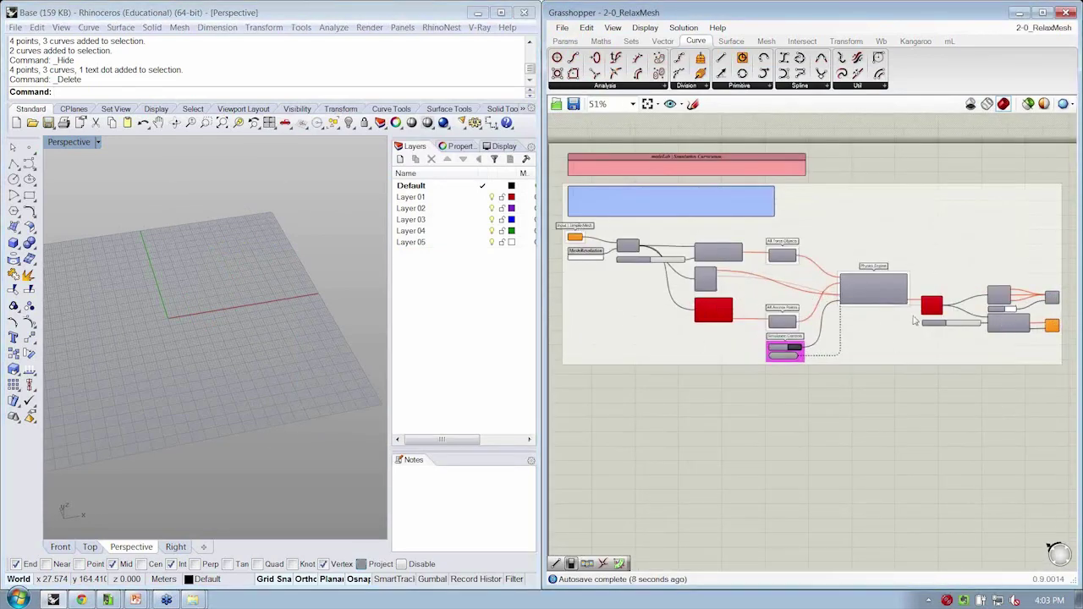
scroll(780, 299, up, 6)
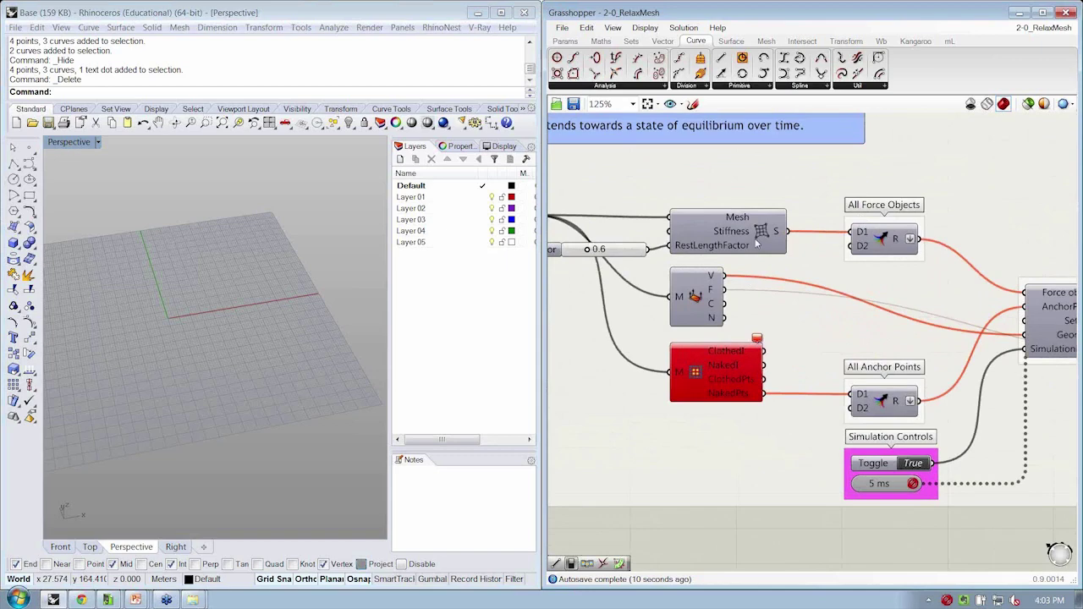
click(758, 243)
click(711, 396)
right_drag(715, 400, 846, 409)
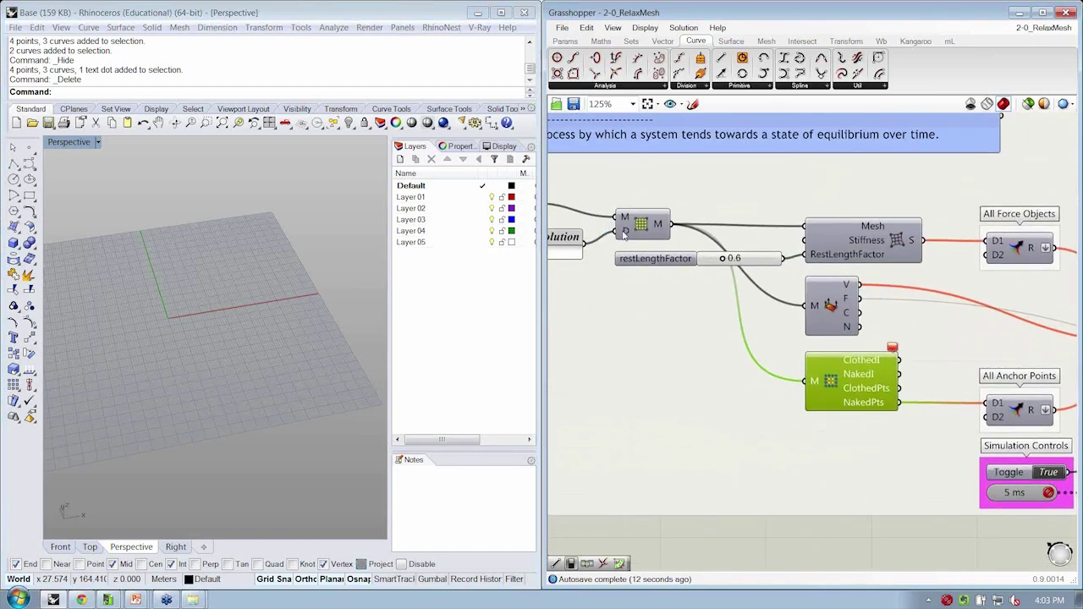
click(628, 227)
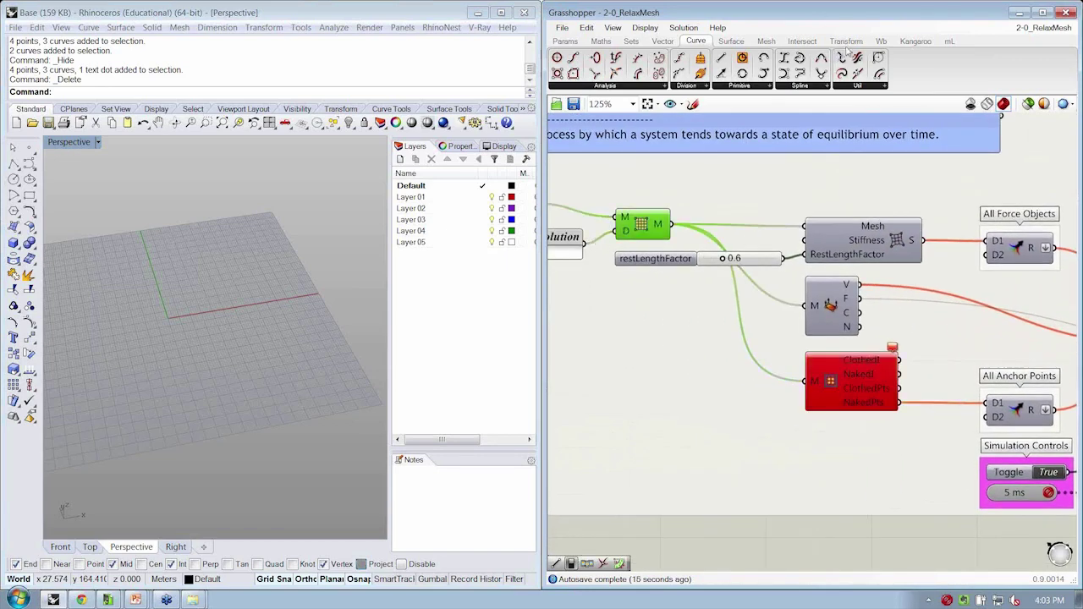
Browse the Kangaroo Utility components and compare them with the cloth, dividing and springs components.
click(914, 41)
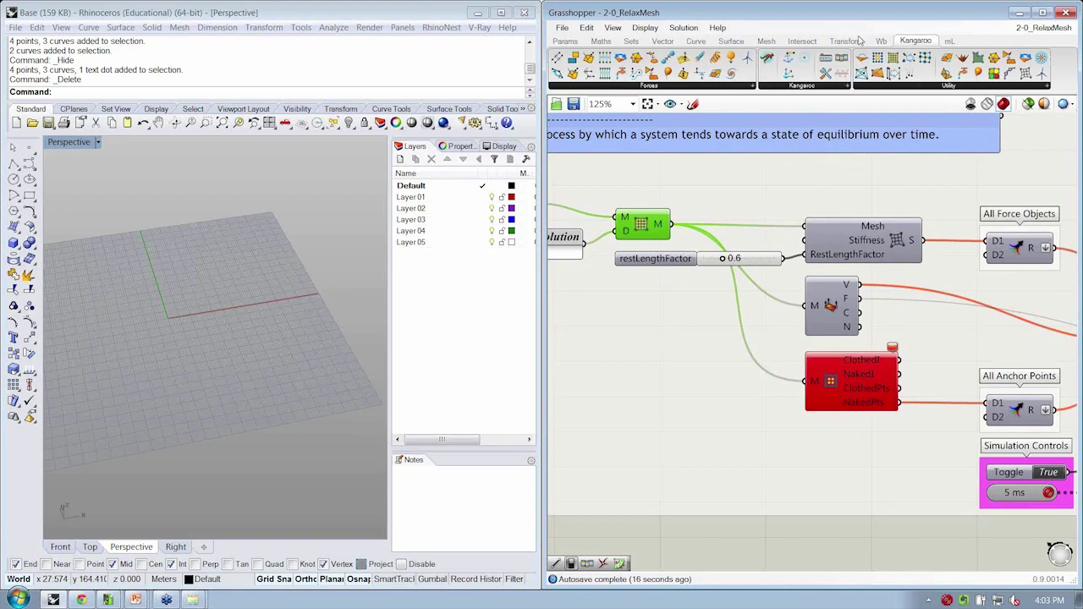
click(913, 88)
click(862, 405)
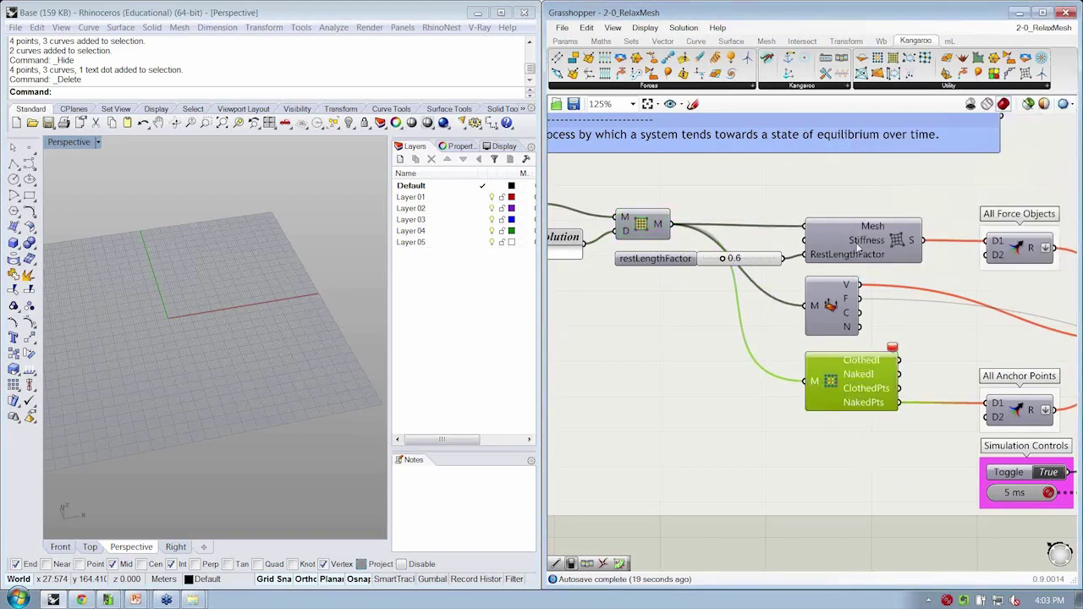
click(637, 225)
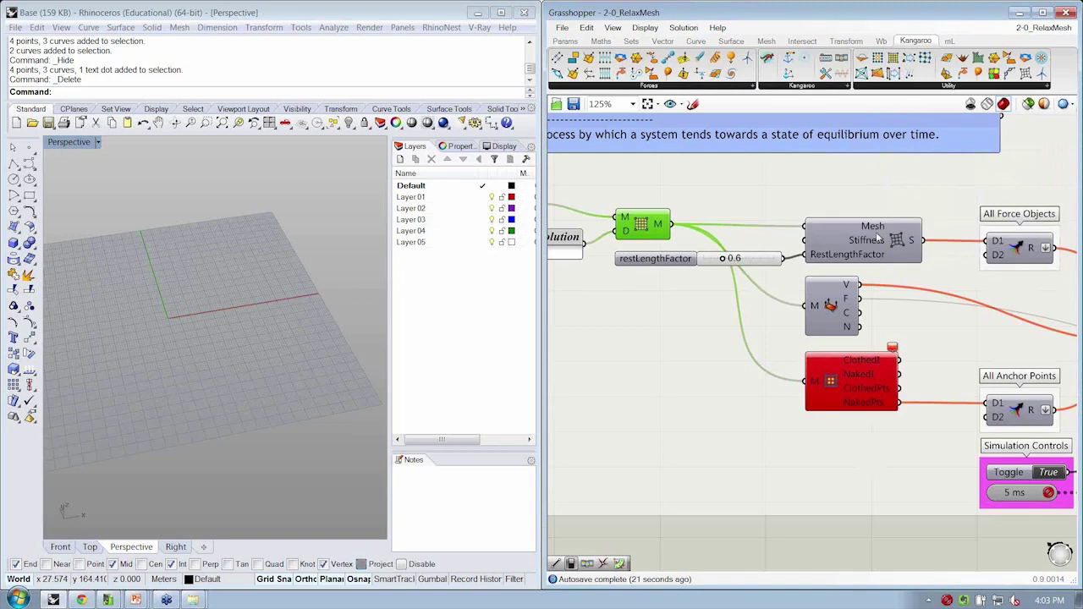
click(878, 240)
scroll(880, 237, down, 4)
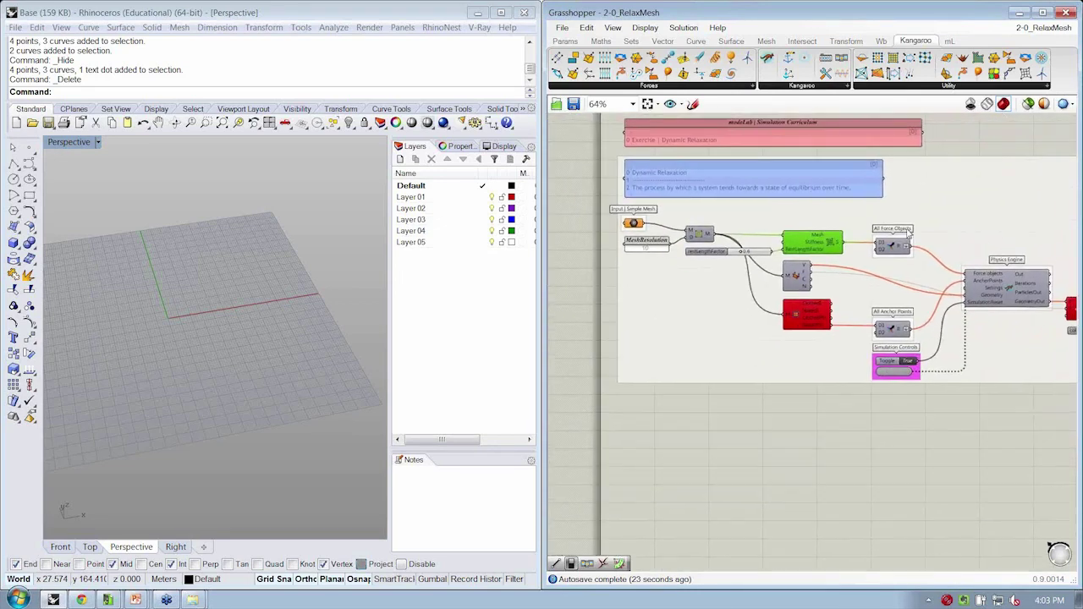
click(889, 436)
right_drag(889, 436, 835, 432)
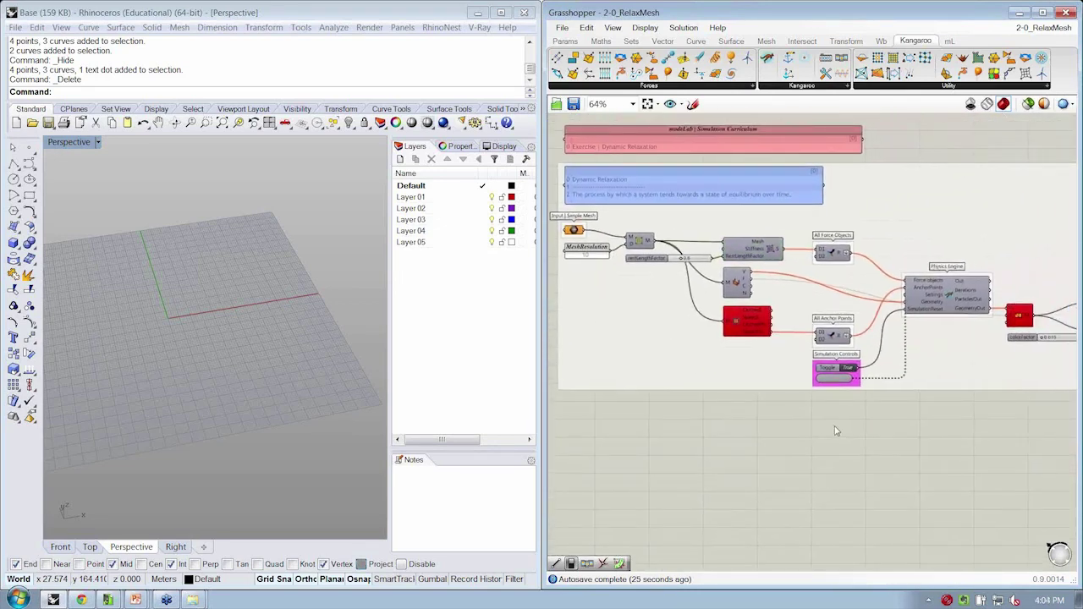
Save the RelaxMesh definition, then delete all its components except the two title panels.
key(ctrl+s)
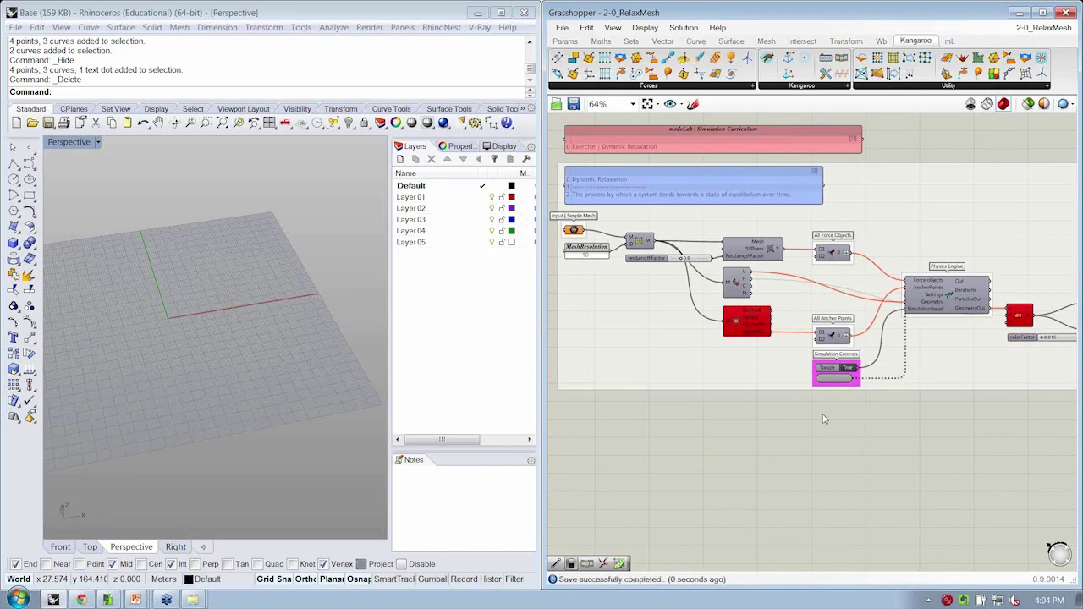
scroll(826, 420, down, 2)
drag(1063, 417, 635, 281)
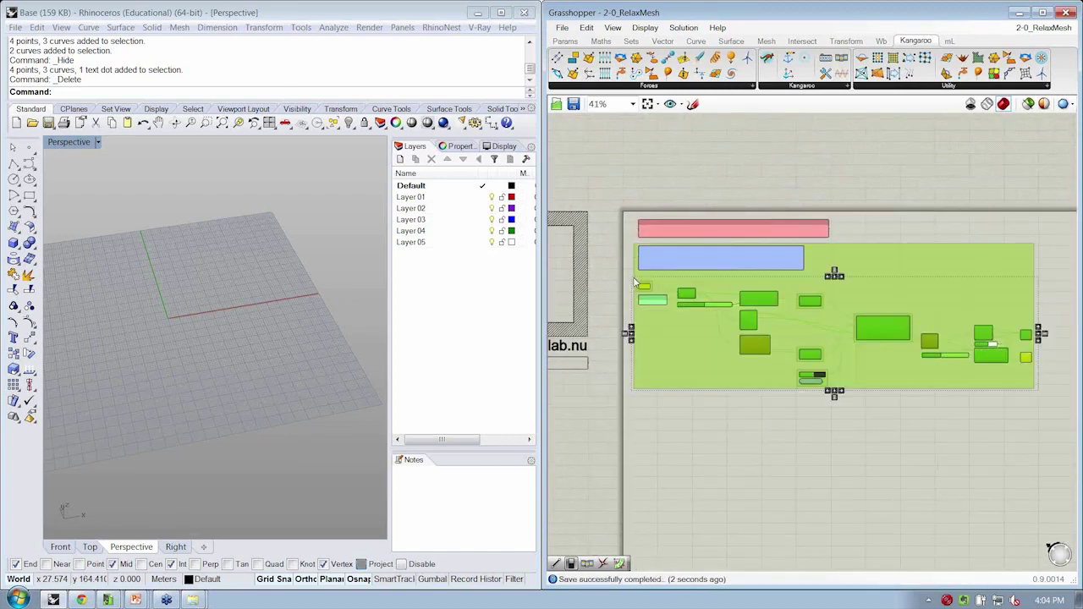
key(Delete)
scroll(757, 254, up, 4)
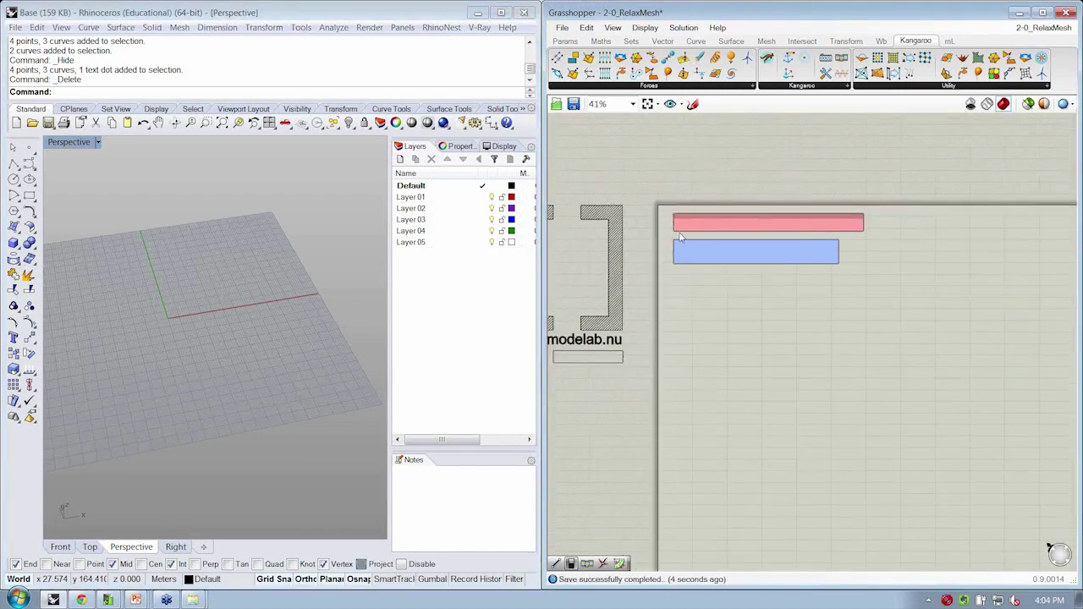
scroll(731, 289, up, 1)
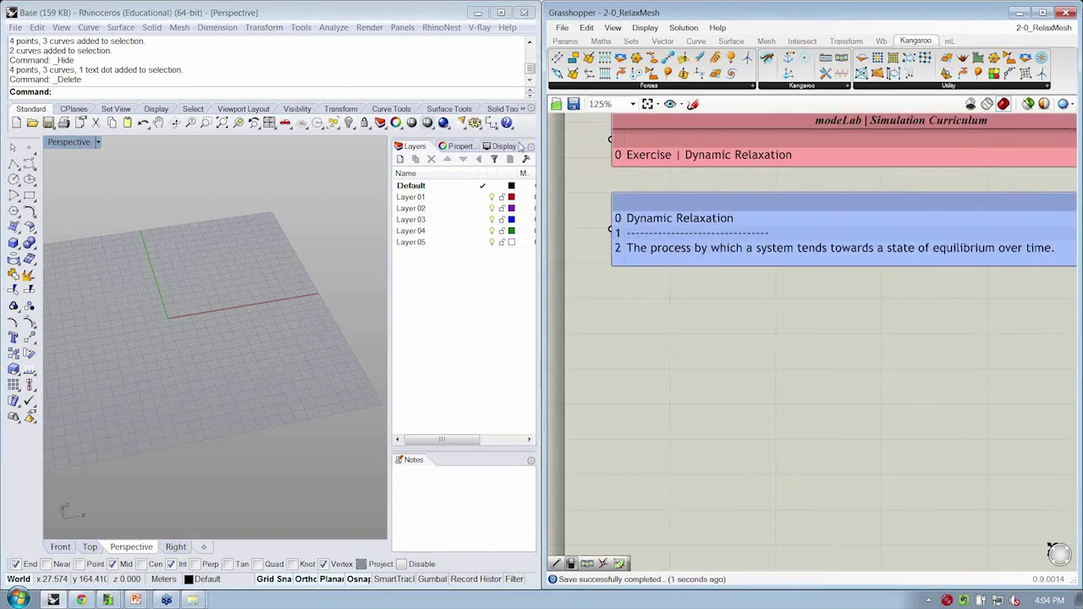
Close Rhino's Display, Layers/Properties and Notes panels and reframe the empty Perspective view.
click(522, 146)
drag(522, 147, 441, 184)
click(715, 144)
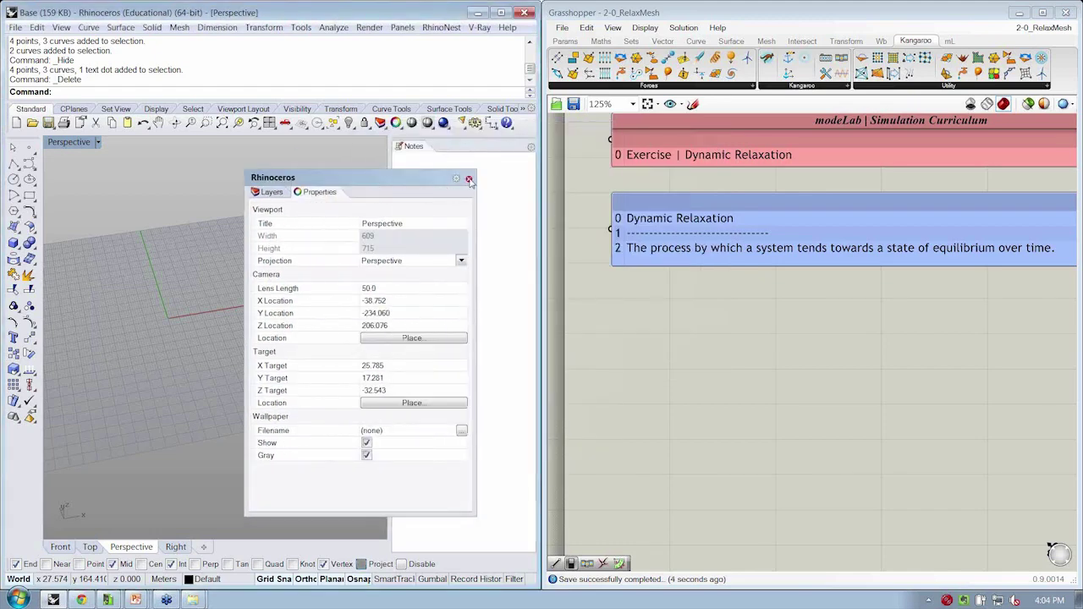
click(470, 180)
drag(512, 141, 489, 169)
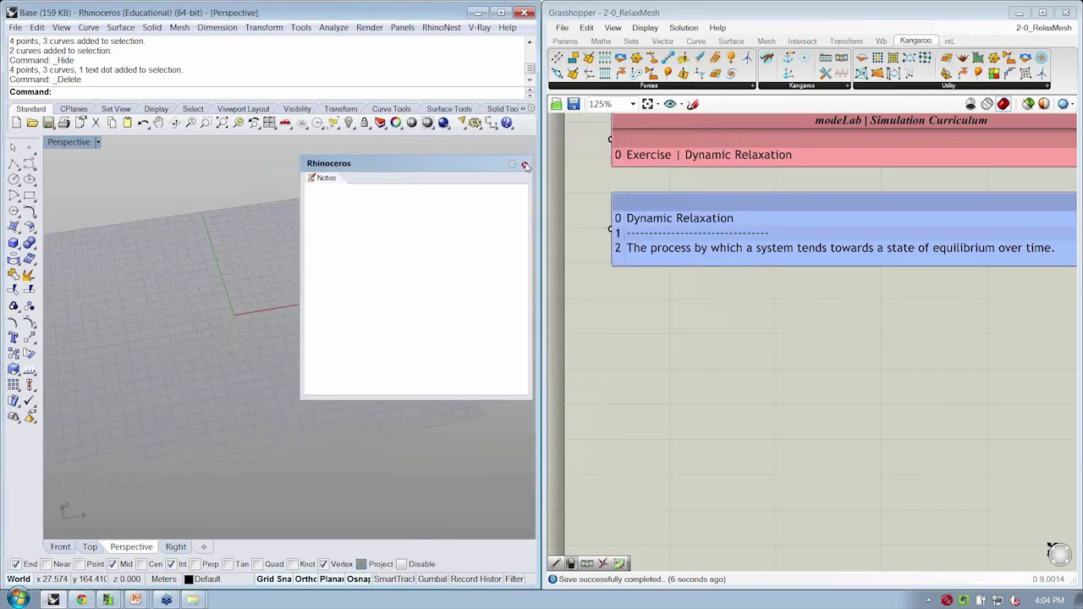
click(524, 166)
right_drag(331, 292, 294, 365)
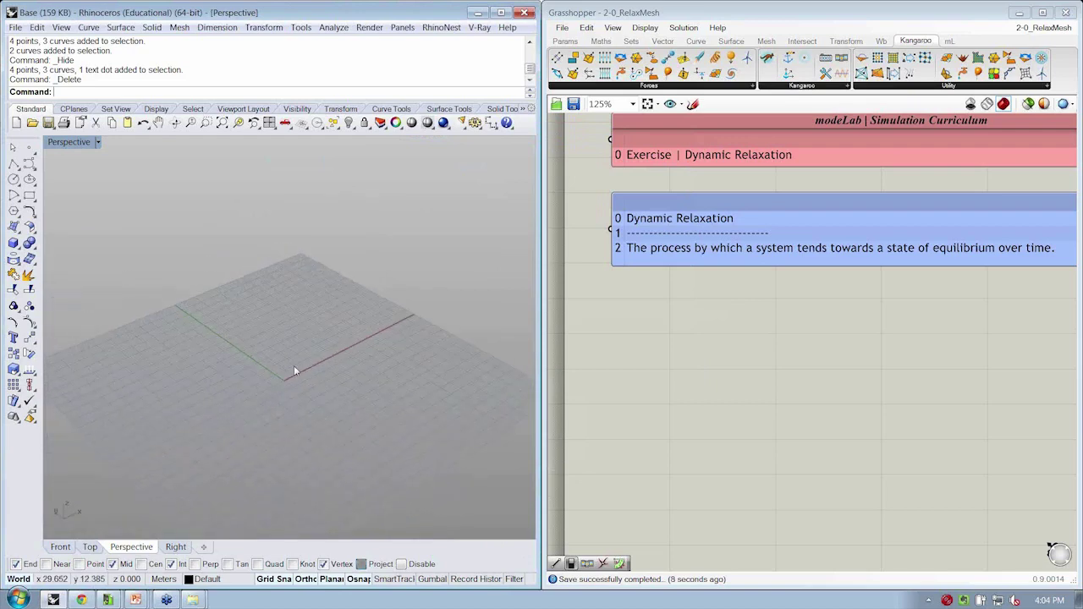
scroll(294, 366, up, 4)
shift+right_drag(412, 309, 354, 346)
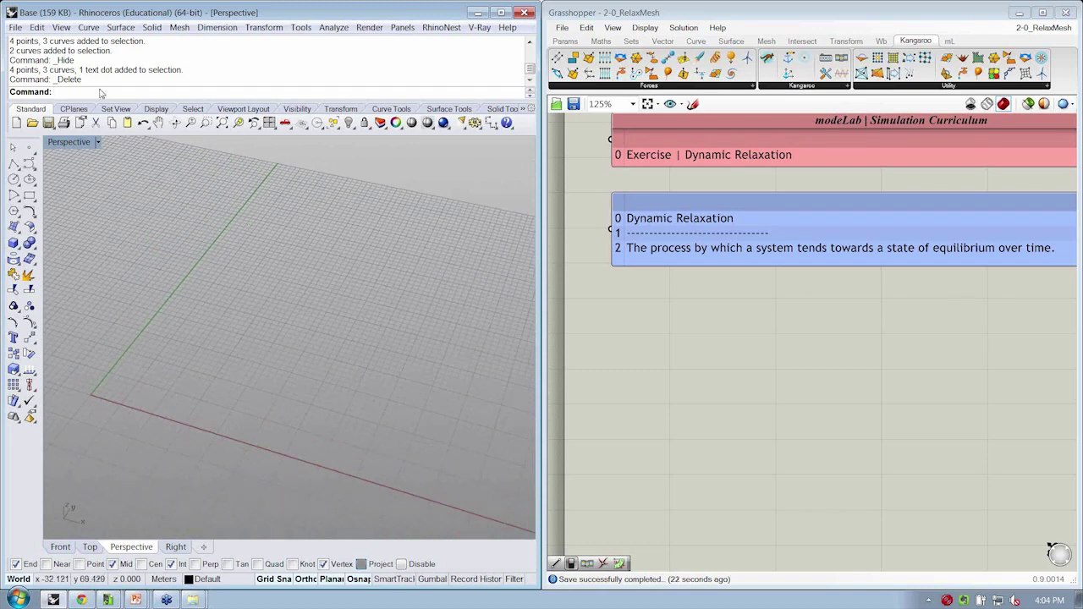
Draw a four-cornered square 3D face on the Perspective grid.
click(179, 27)
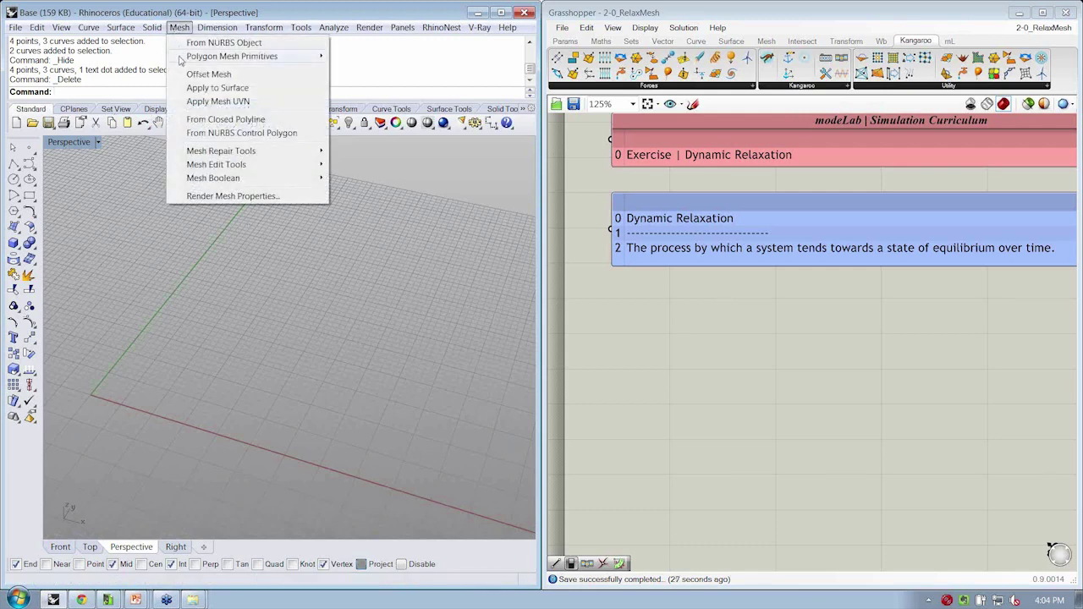
mouse_move(181, 59)
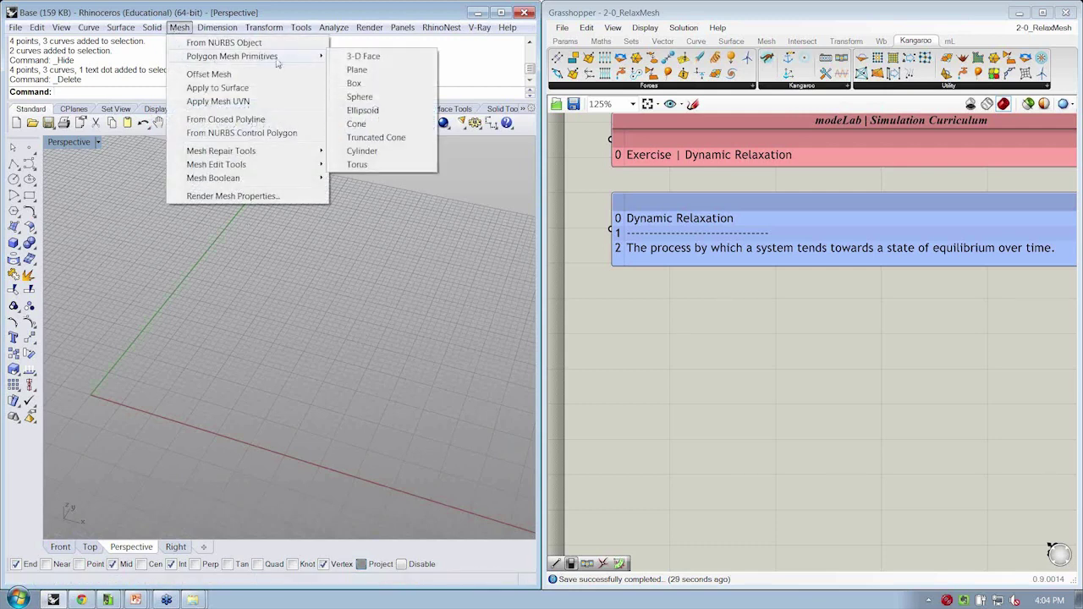
click(359, 61)
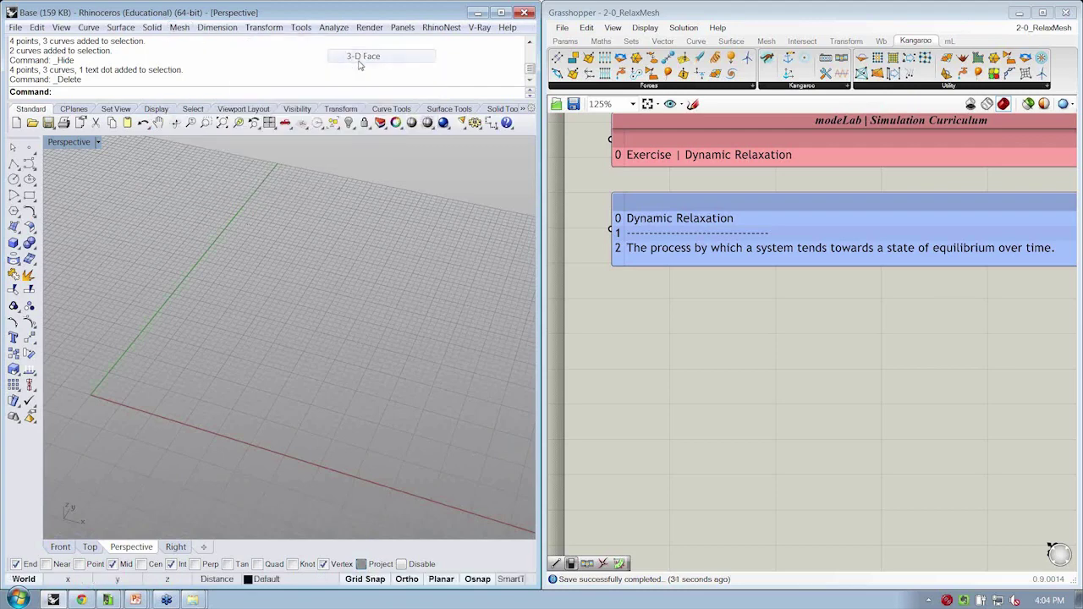
scroll(203, 342, up, 3)
click(189, 349)
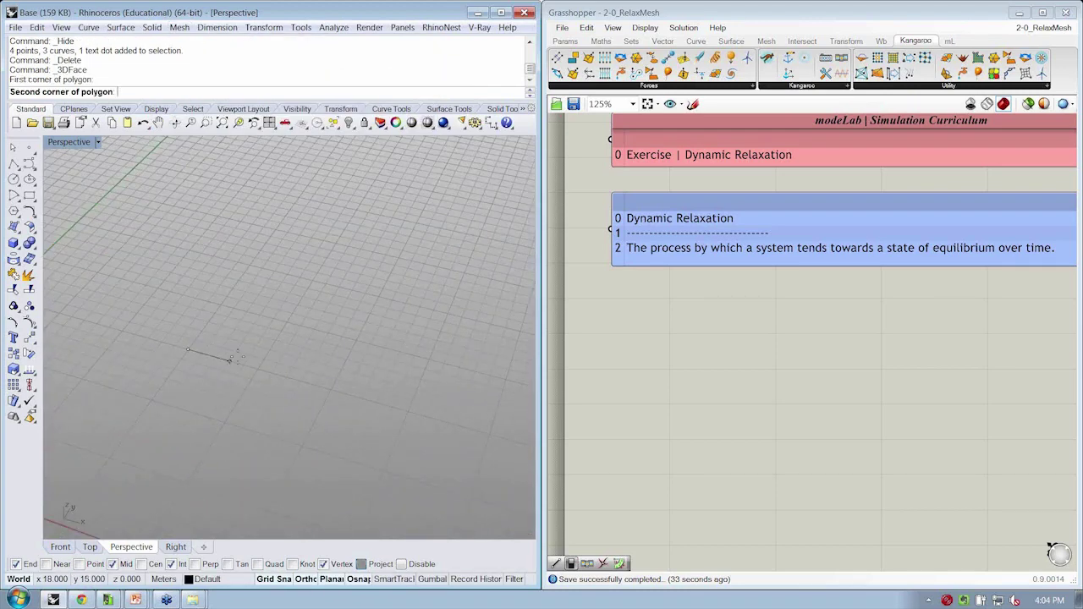
click(331, 389)
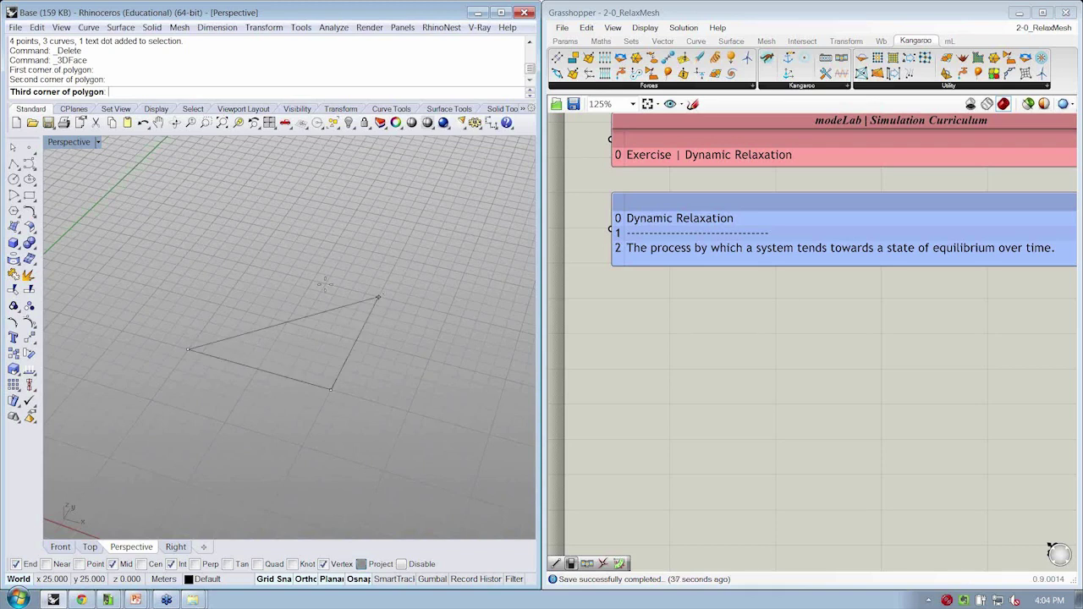
click(378, 297)
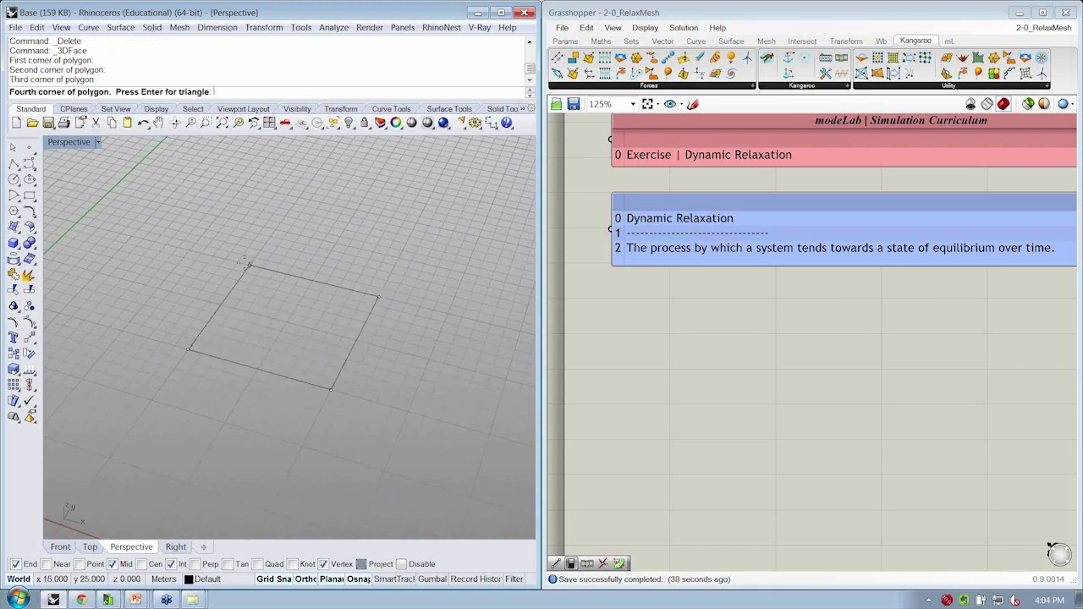
click(248, 262)
key(Return)
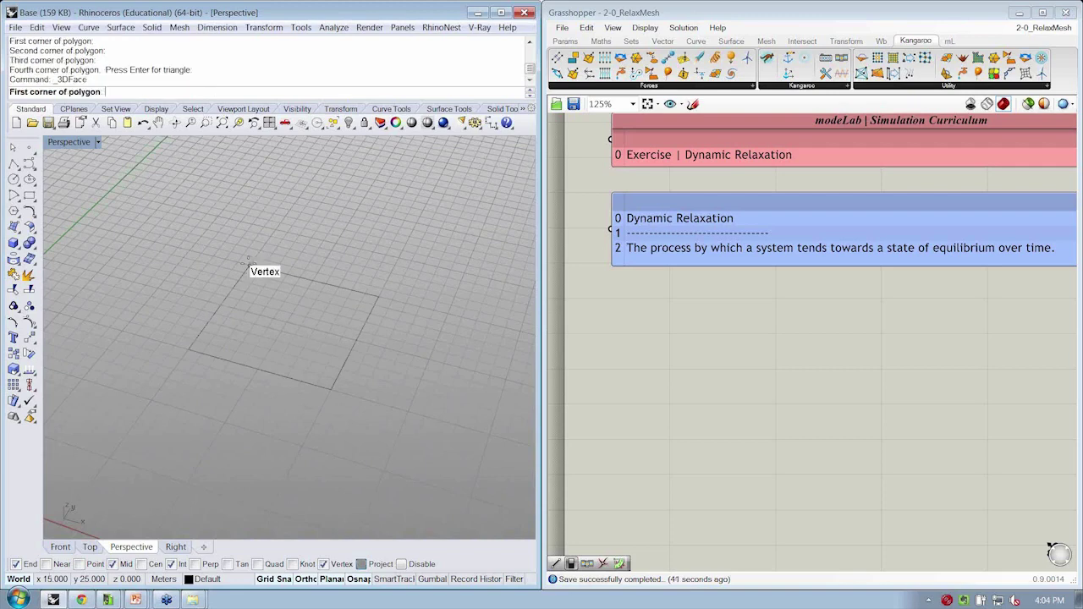
key(Escape)
Switch the Perspective view to Shaded and select the square face.
click(87, 142)
click(110, 191)
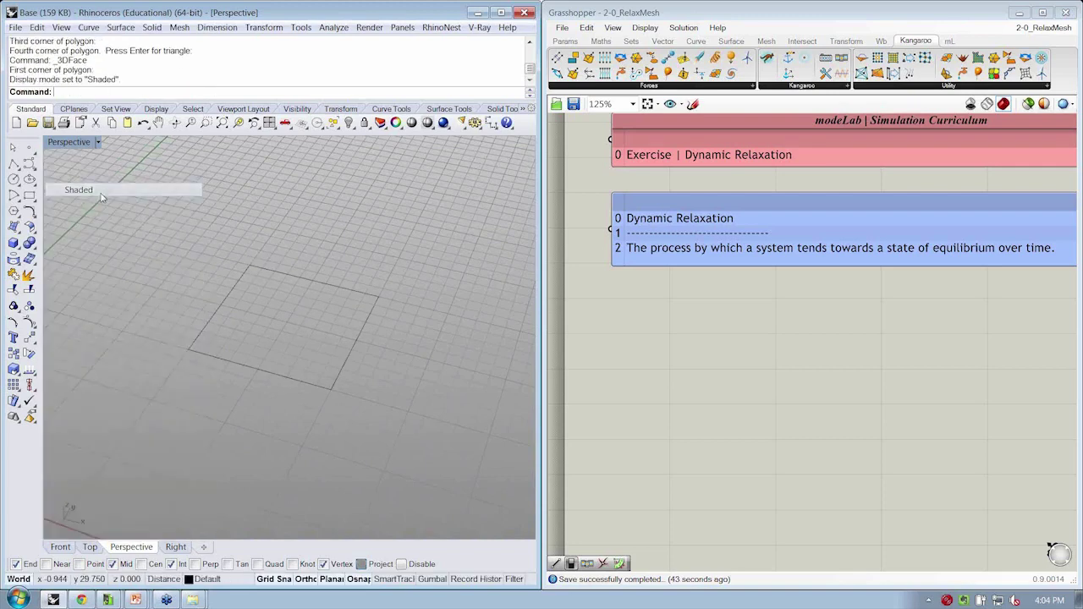
click(305, 352)
Zoom to the square face with ZS and orbit to an angled view of it.
text(ZS)
key(Return)
right_drag(302, 372, 334, 260)
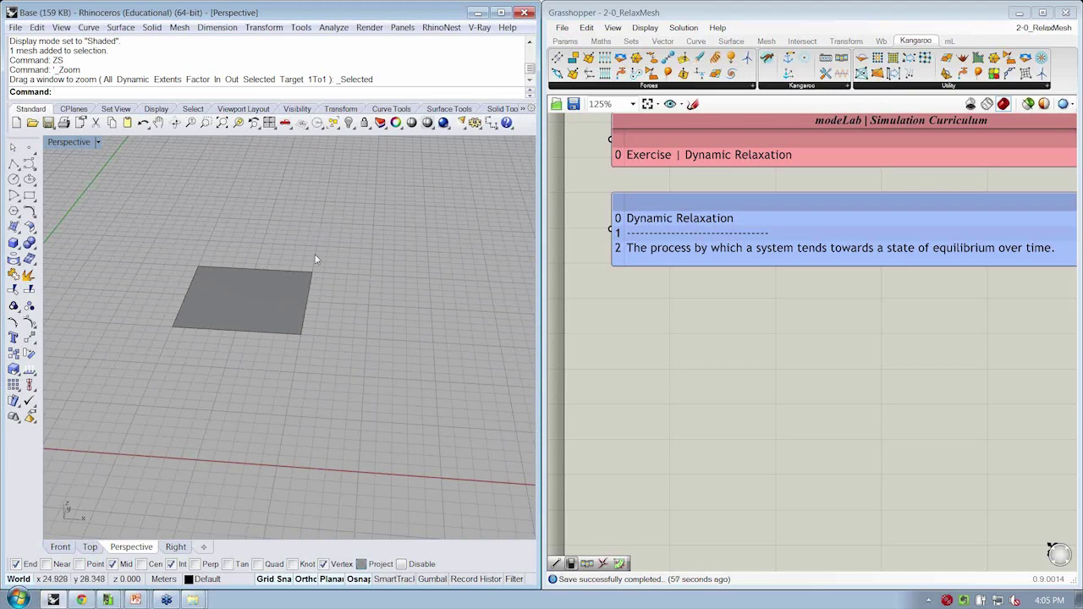
right_drag(314, 259, 279, 369)
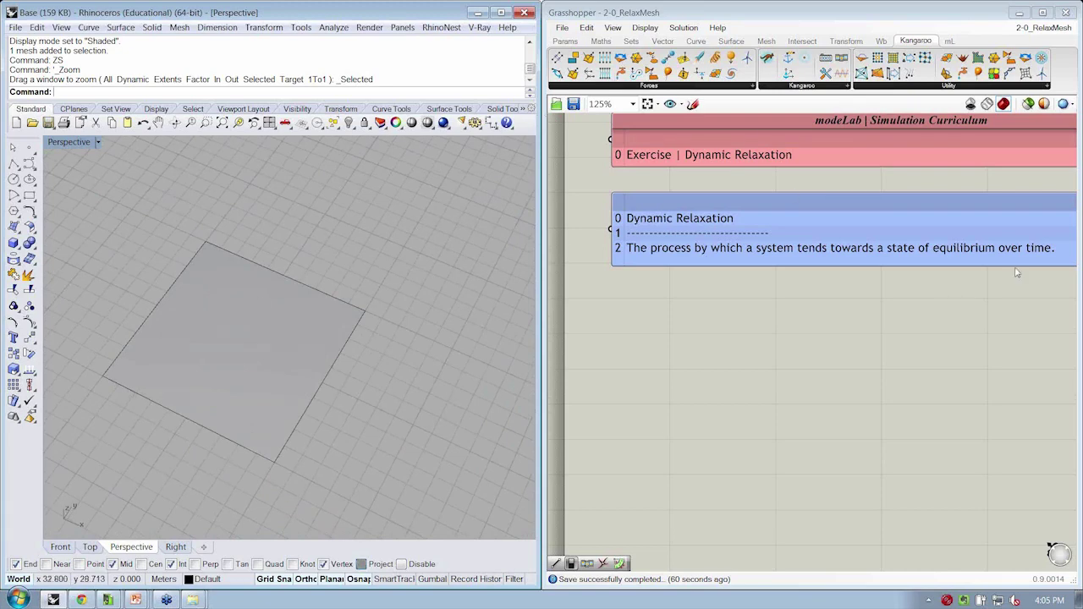
right_drag(433, 476, 201, 421)
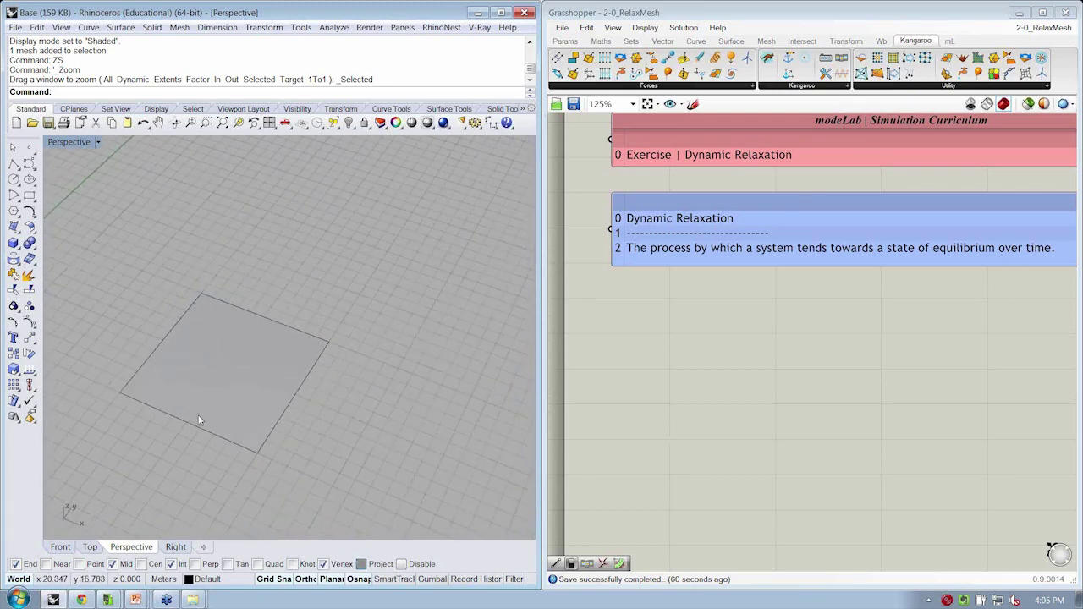
mouse_move(363, 288)
right_down()
mouse_move(395, 381)
mouse_move(380, 366)
mouse_move(333, 388)
right_up()
click(292, 392)
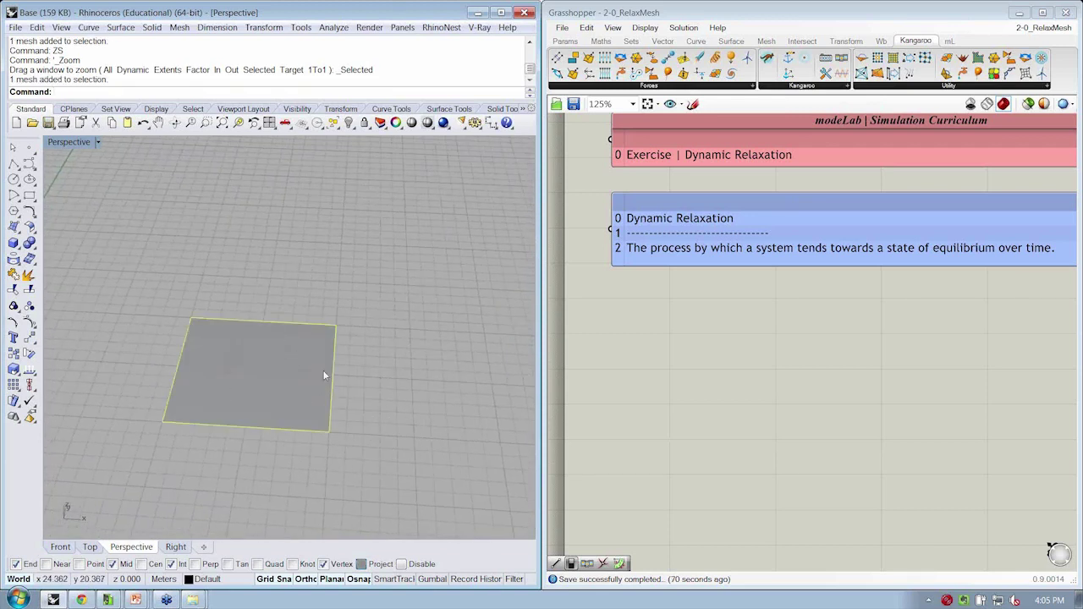
mouse_move(266, 273)
right_down()
mouse_move(267, 237)
mouse_move(265, 338)
mouse_move(278, 358)
mouse_move(266, 310)
right_up()
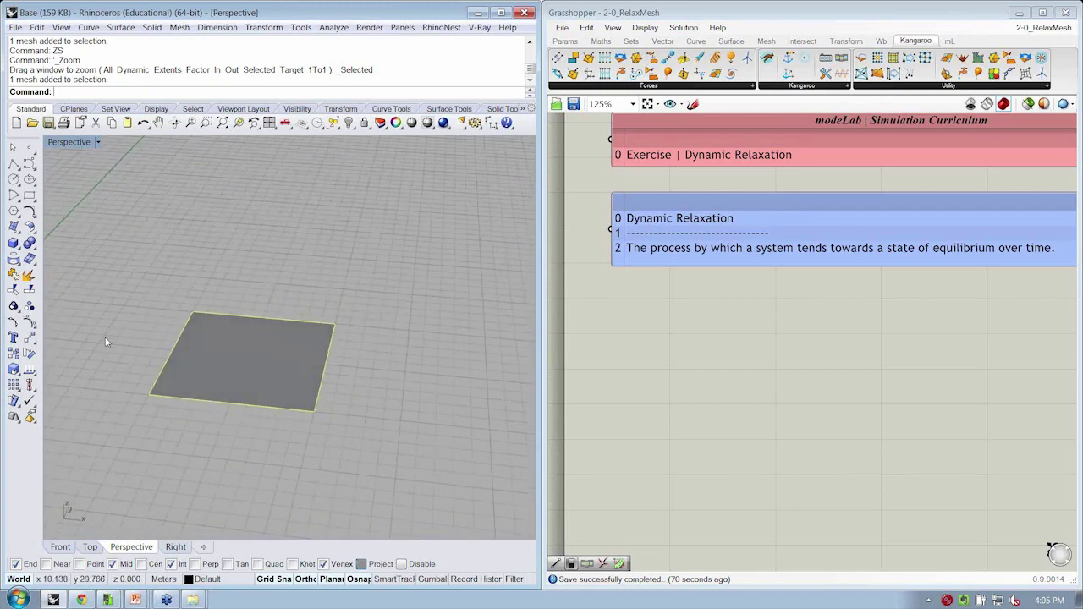
Rotate3D a copy of the face 90° about its right edge to stand as a wall.
right_click(30, 355)
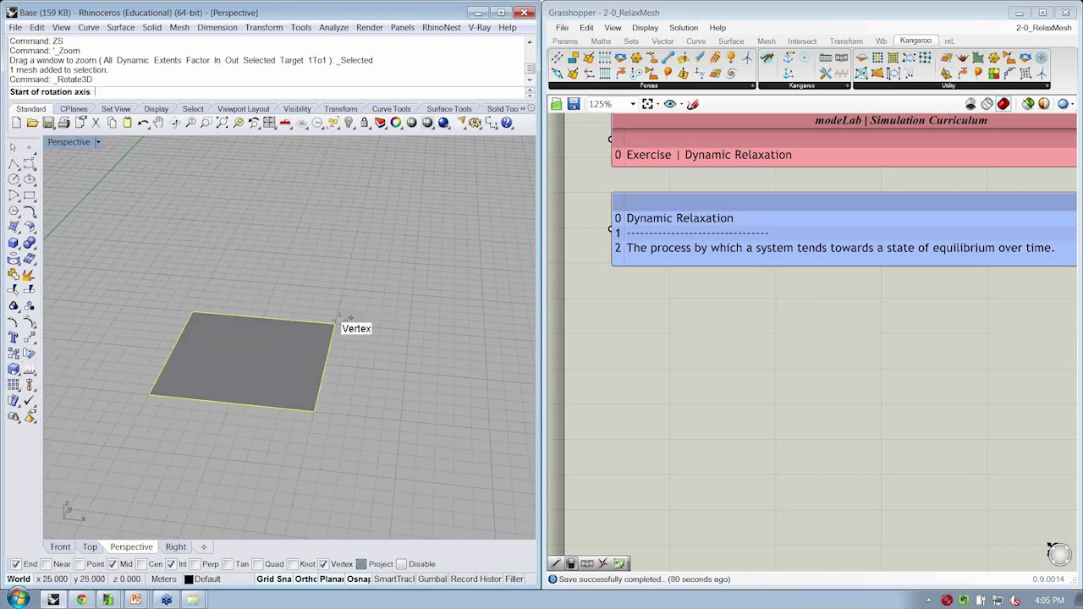
click(335, 324)
click(314, 410)
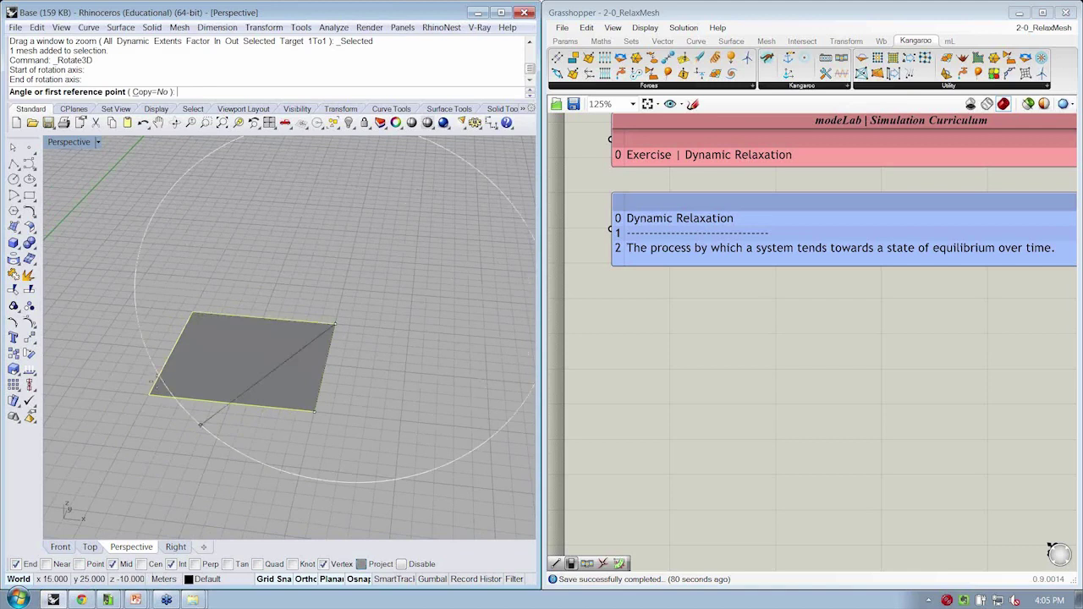
click(190, 312)
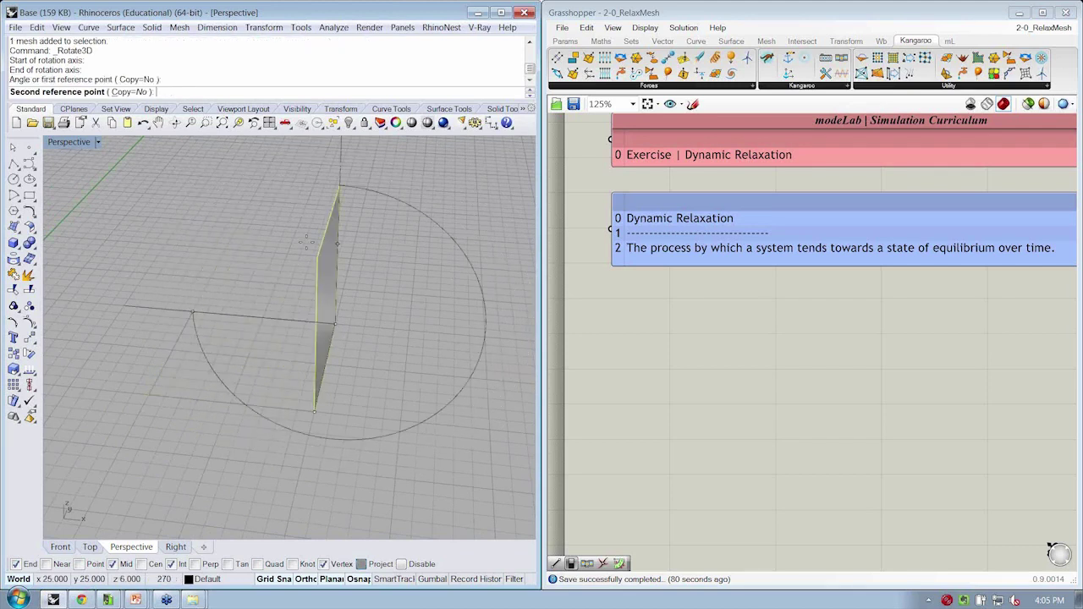
click(131, 91)
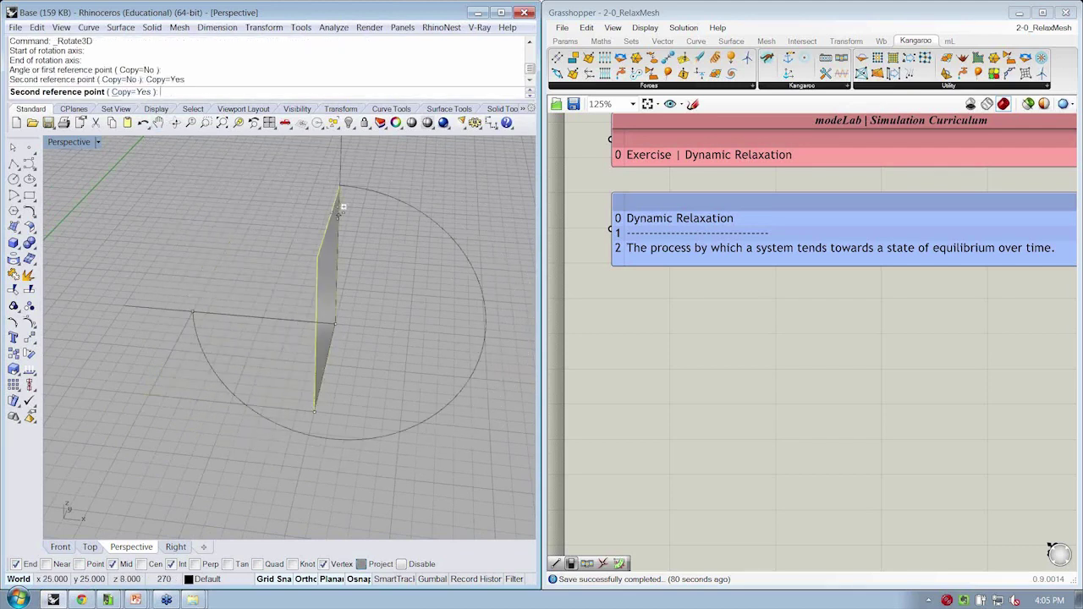
click(341, 202)
key(Return)
right_drag(341, 202, 382, 243)
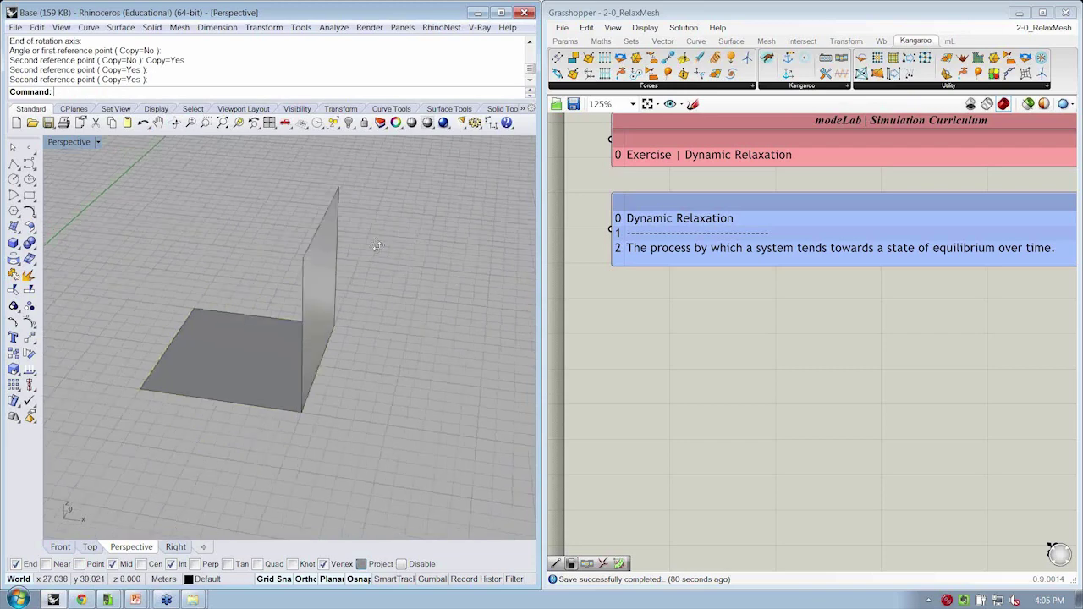
Rotate a copy of the wall about its right corner to form a second wall.
click(314, 268)
right_drag(314, 268, 331, 286)
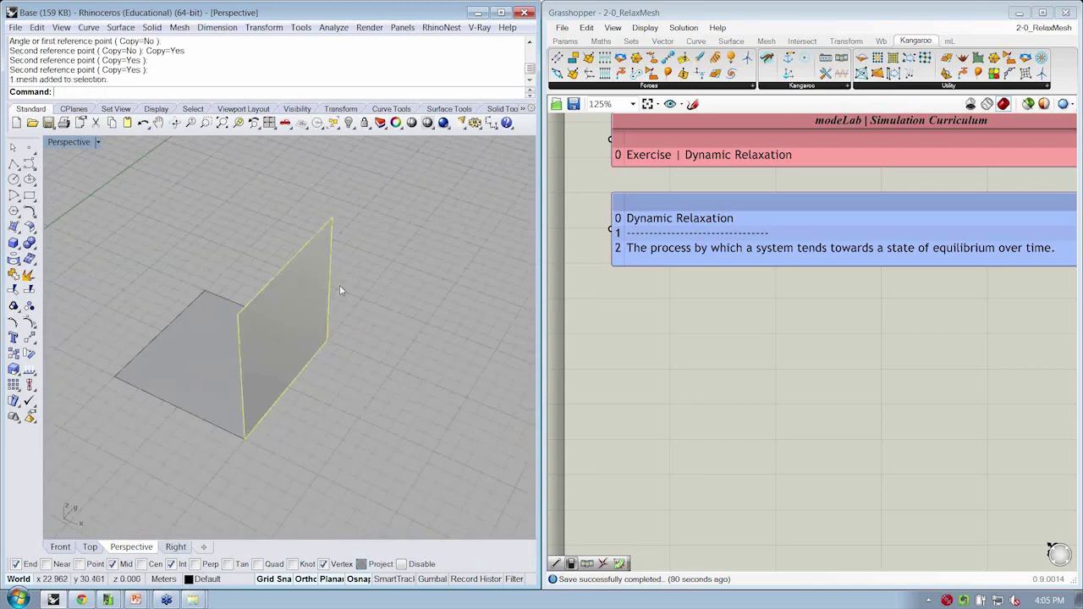
right_drag(337, 336, 342, 341)
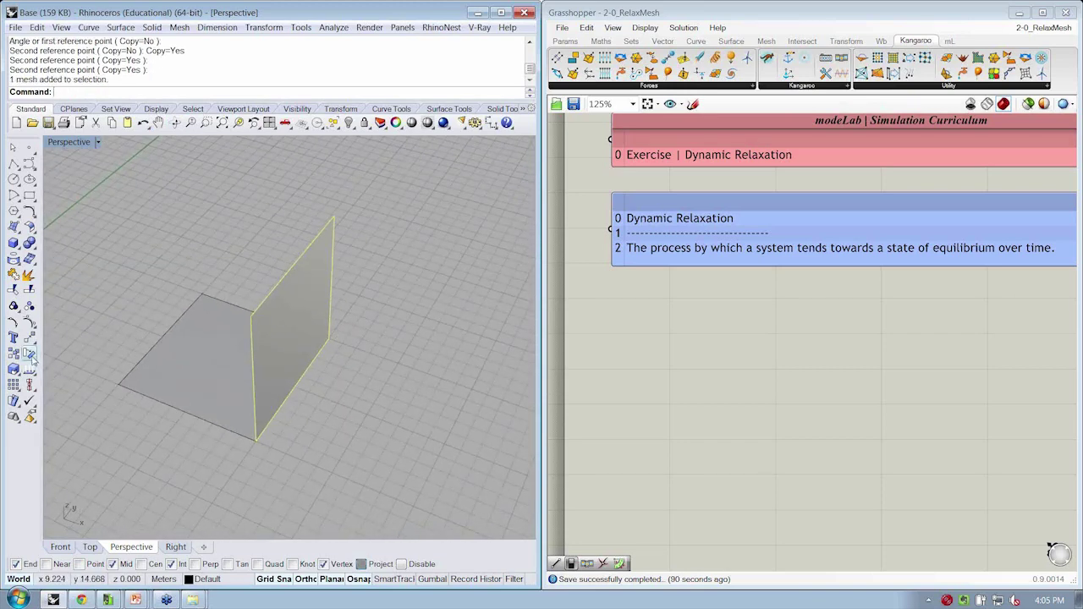
click(29, 352)
click(328, 341)
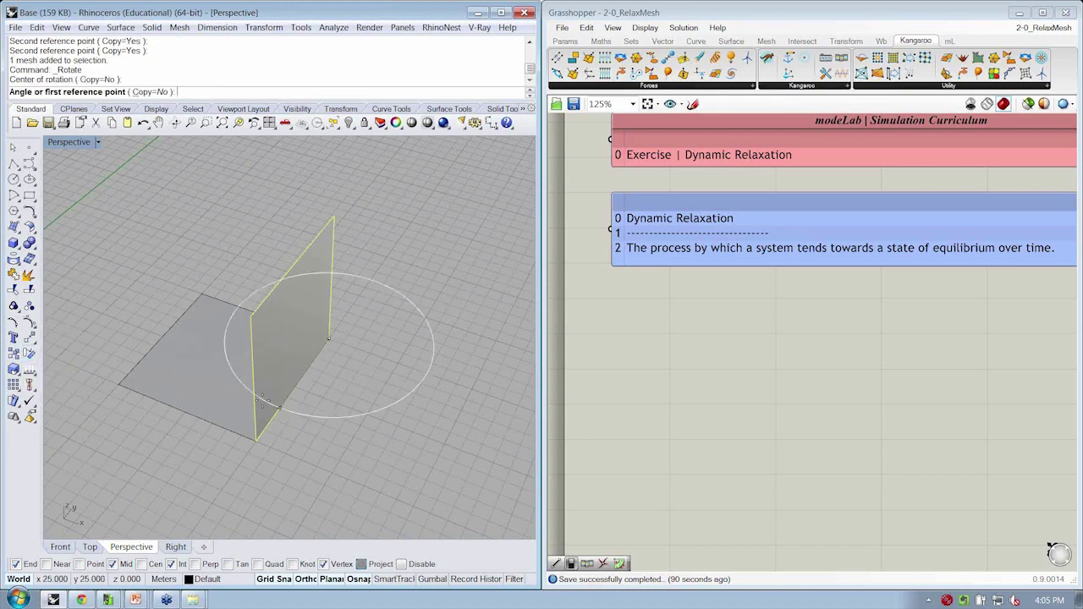
click(256, 440)
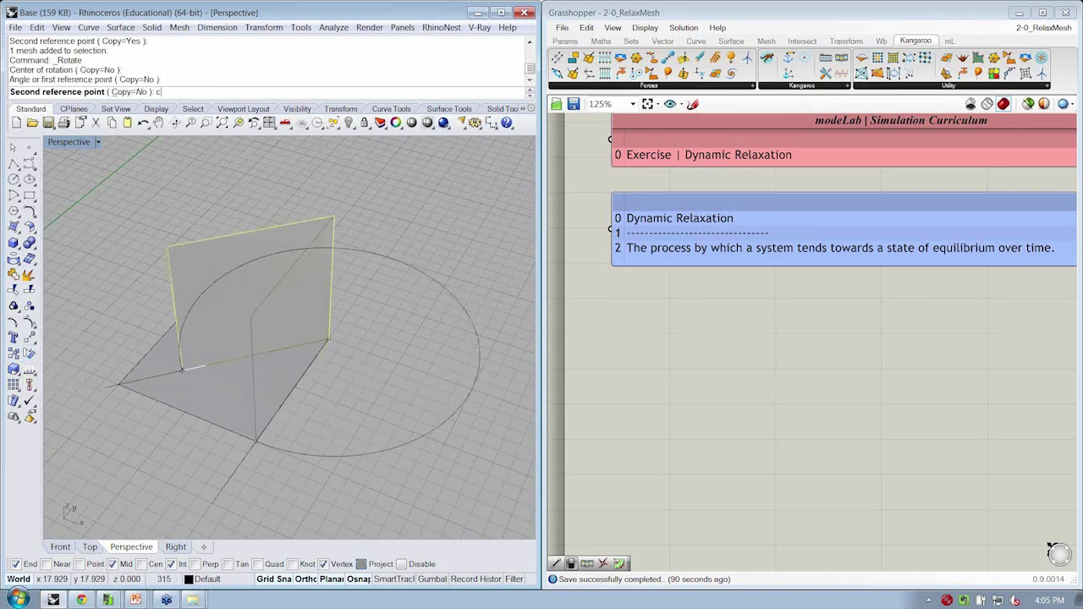
text(c)
key(Return)
click(196, 288)
key(Return)
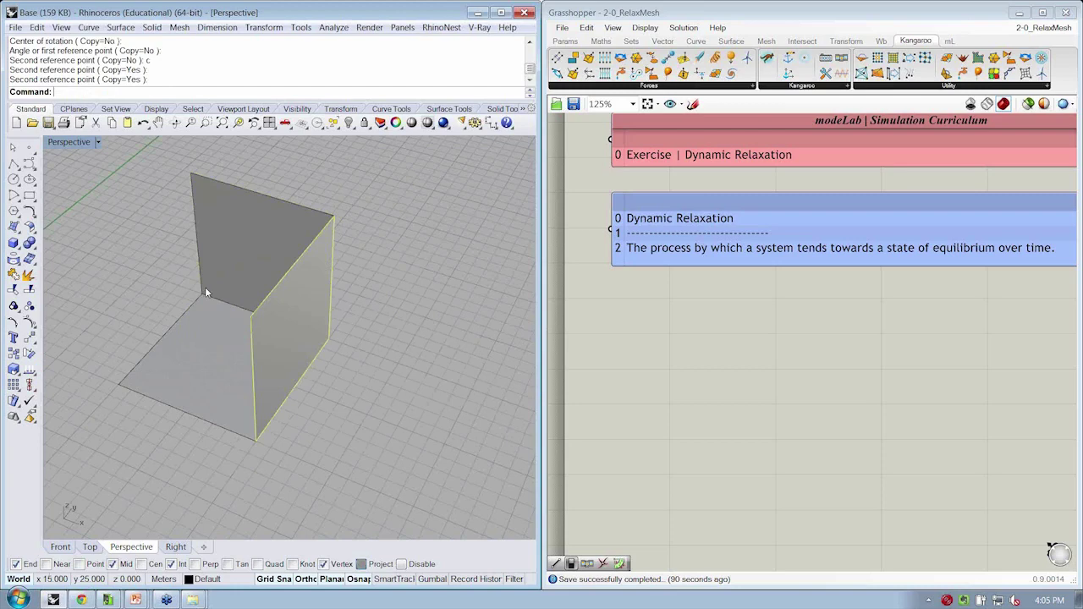
Begin copying the floor face, using its front corner as the base point.
right_drag(350, 364, 368, 368)
click(270, 381)
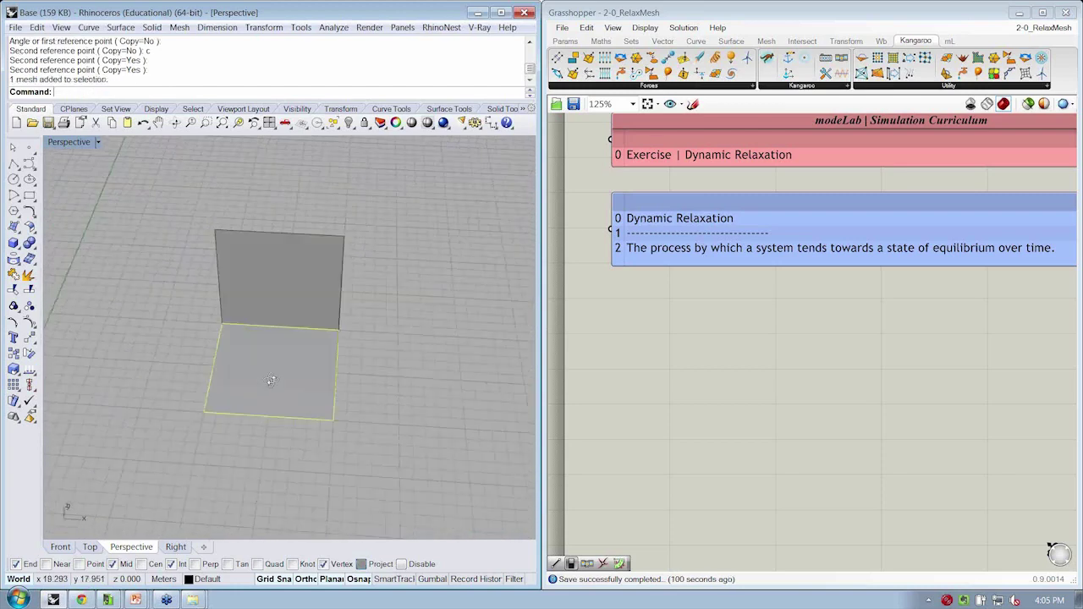
right_drag(271, 381, 222, 403)
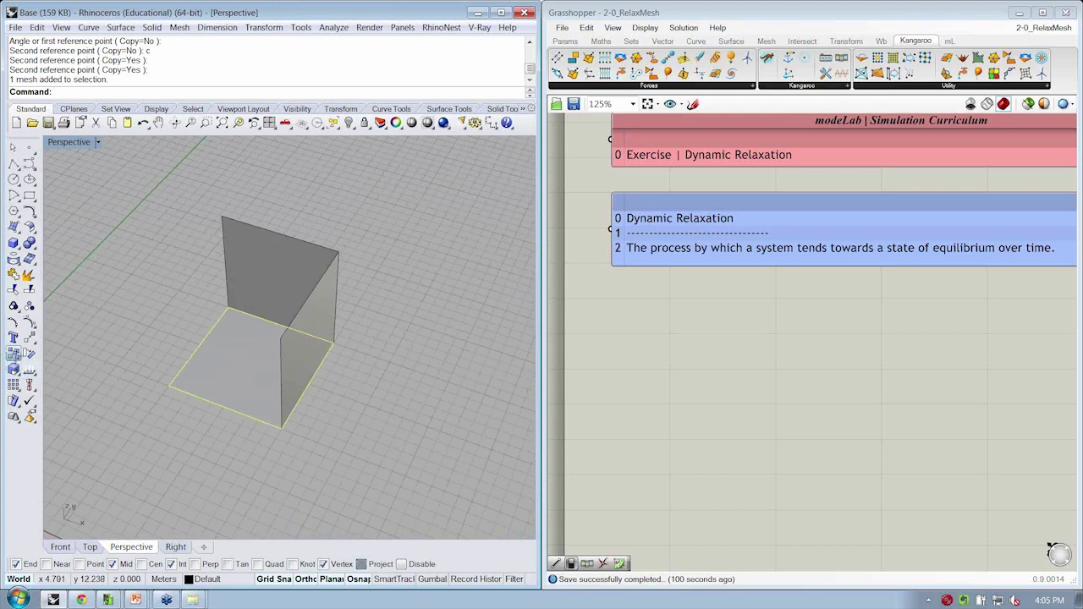
click(30, 354)
click(282, 428)
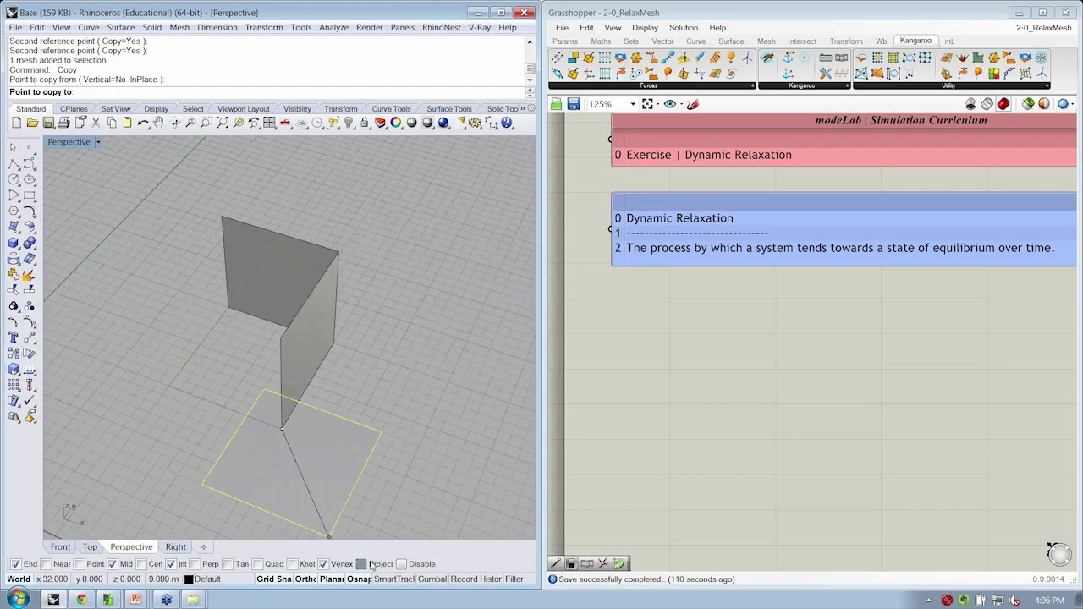
Place a copy of the floor face at the first wall's top edge.
click(339, 252)
key(Return)
right_drag(341, 250, 228, 242)
click(314, 215)
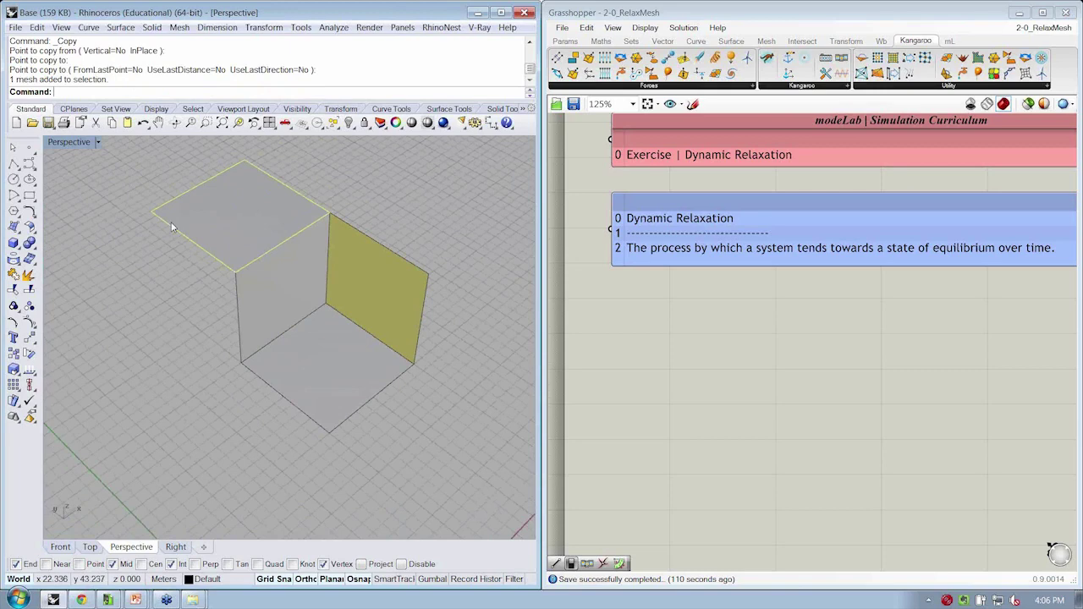
Copy the floor face again onto the other wall's top edge.
click(271, 392)
right_click(273, 392)
click(242, 362)
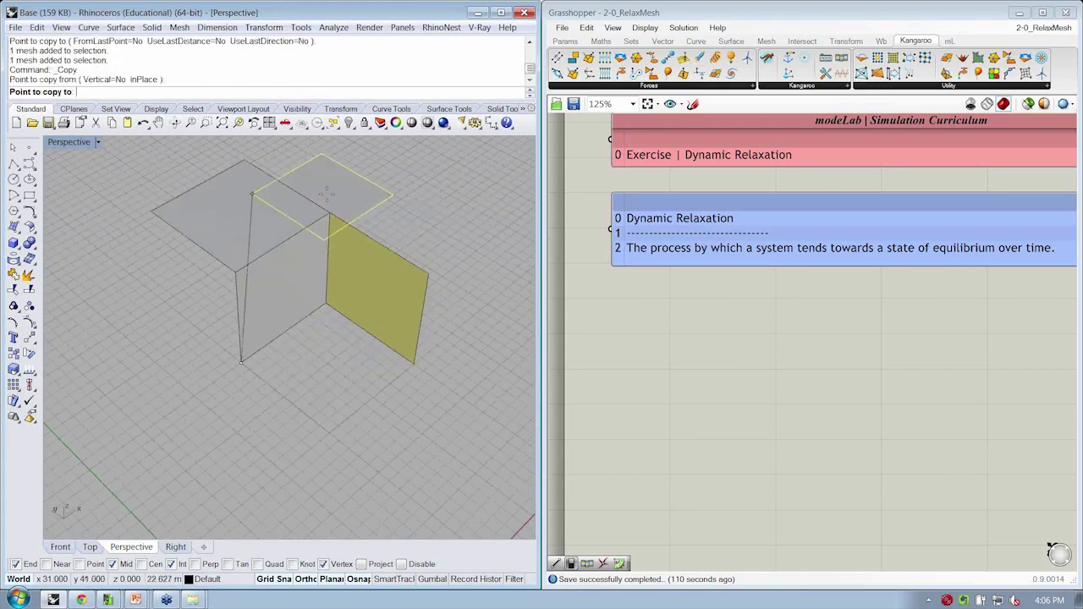
click(329, 217)
key(Return)
right_drag(390, 284, 79, 344)
Check a wall face's normal direction with Dir.
click(394, 290)
click(29, 385)
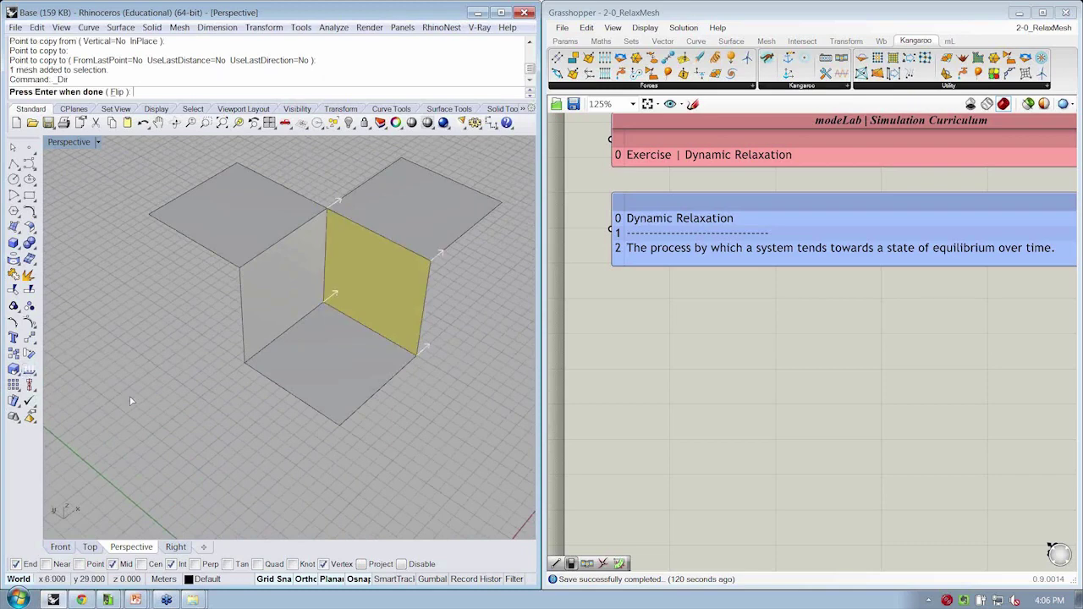
right_click(114, 385)
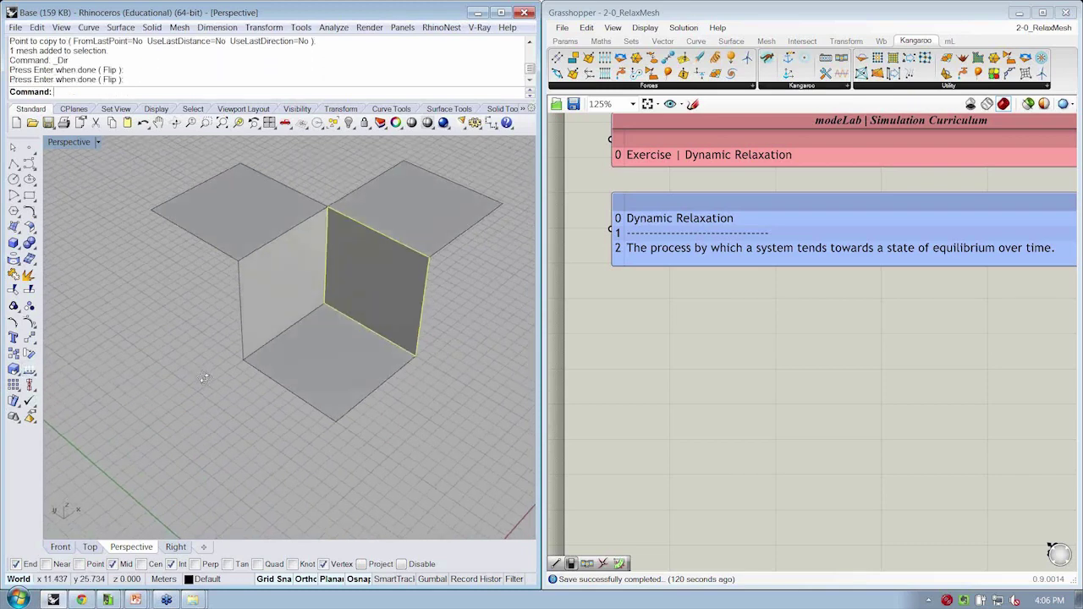
right_drag(204, 379, 312, 375)
Select all five faces and Join them into a single mesh.
drag(312, 375, 206, 262)
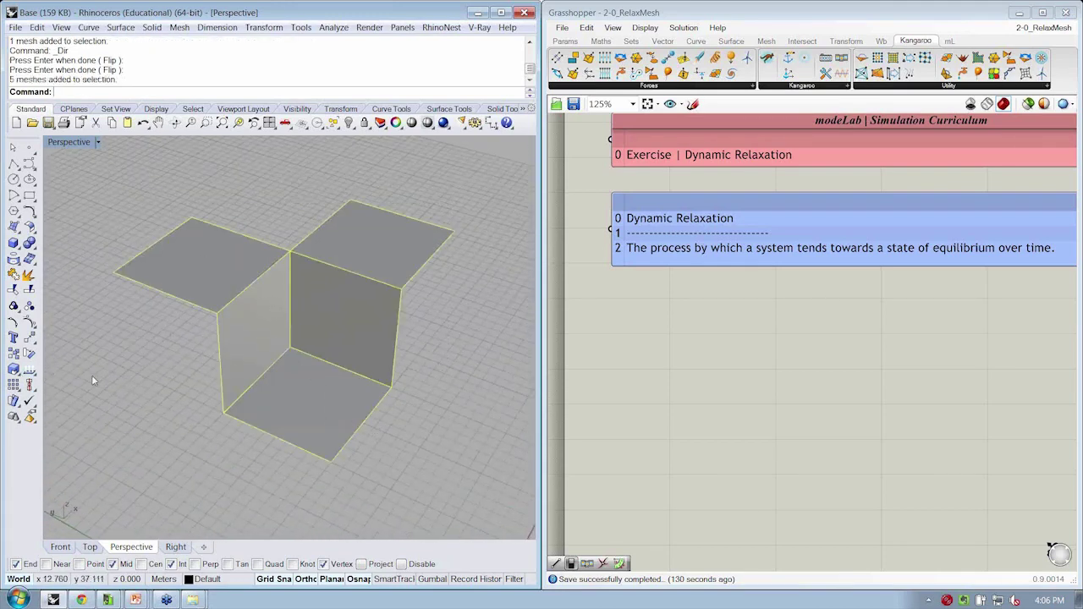
click(14, 275)
right_drag(166, 327, 378, 230)
click(296, 296)
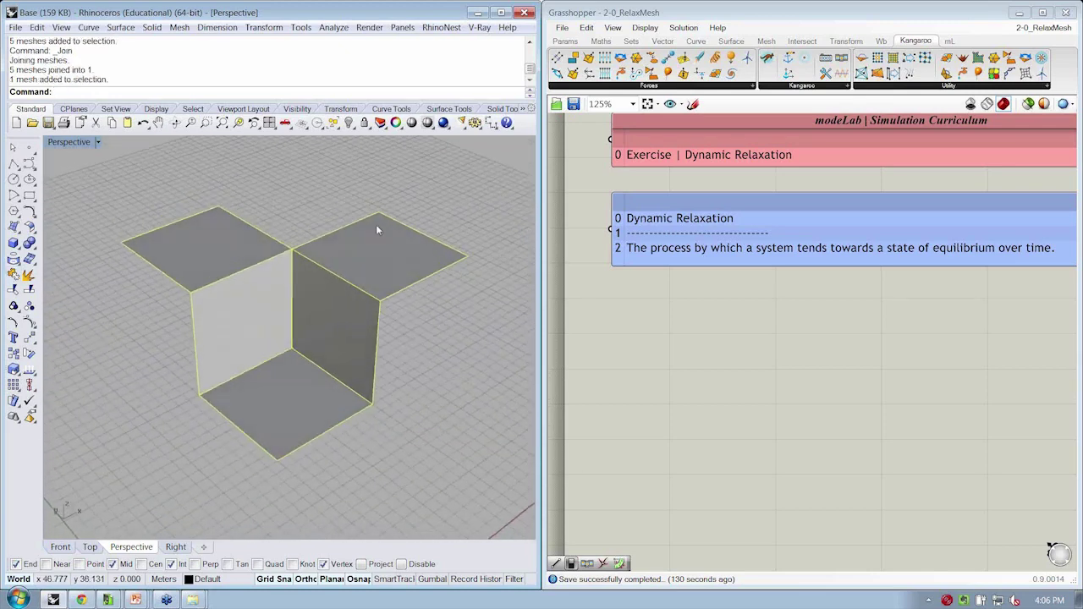
key(Escape)
right_drag(375, 386, 357, 398)
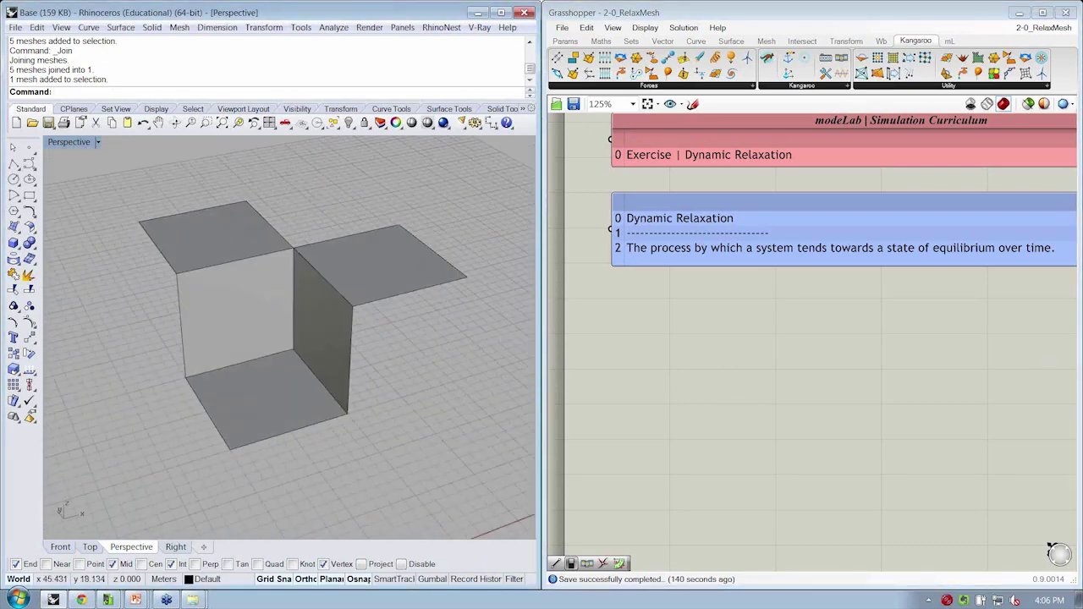
click(1053, 548)
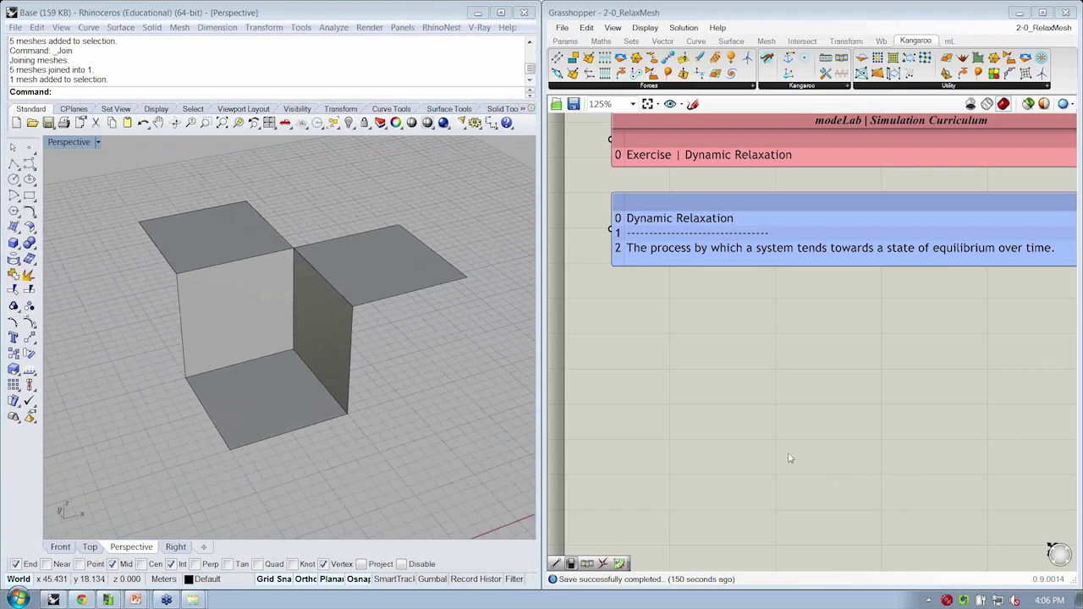
right_drag(789, 458, 773, 434)
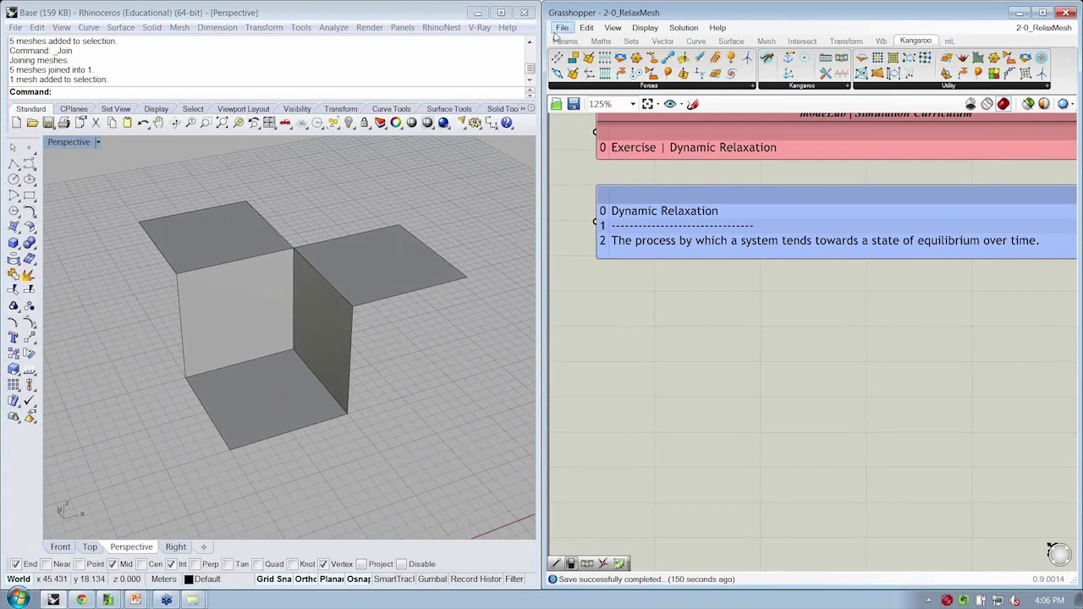
Place a Mesh parameter and set it to reference the joined Rhino box mesh.
click(566, 40)
click(606, 87)
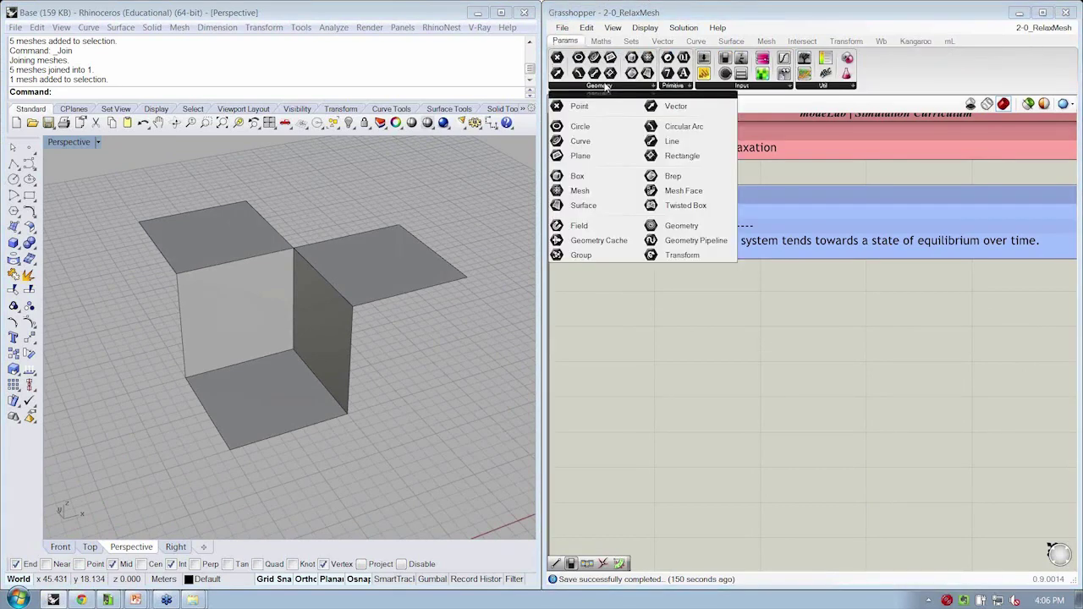
drag(592, 193, 650, 343)
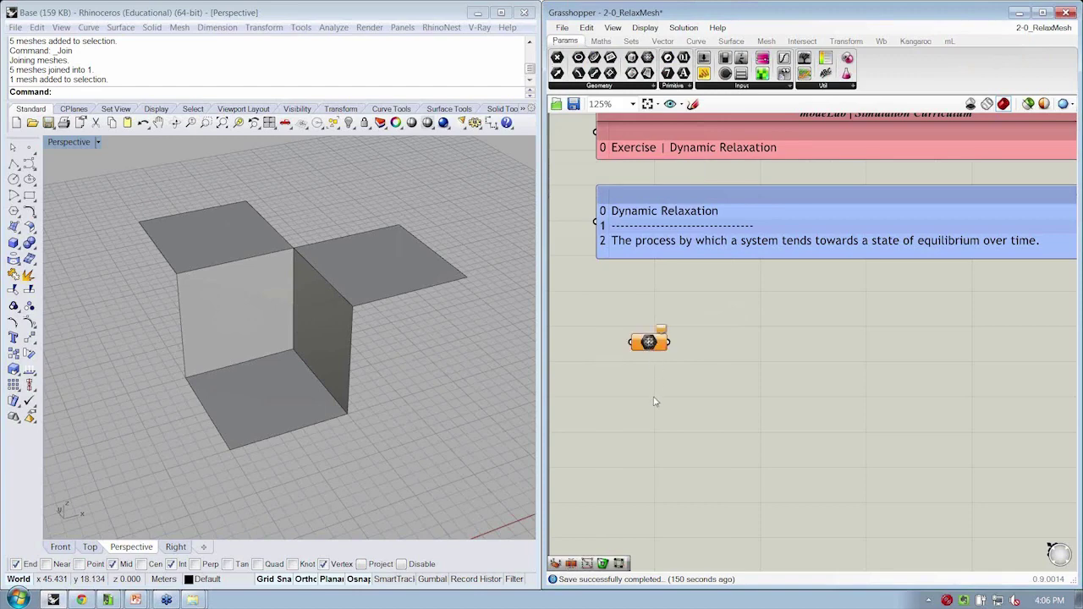
right_click(649, 342)
click(703, 487)
click(319, 317)
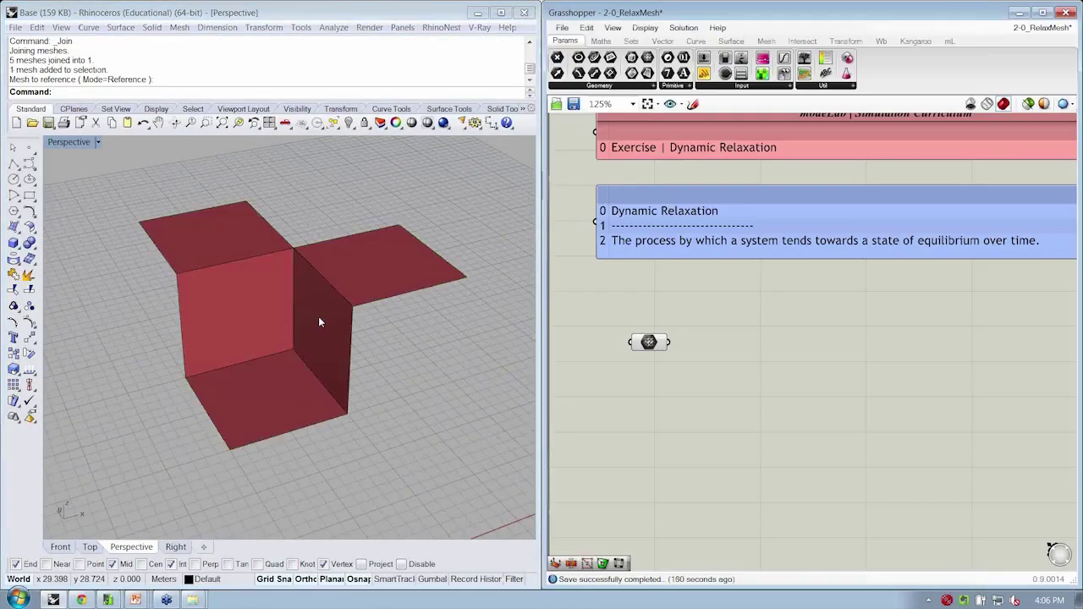
right_drag(319, 316, 208, 363)
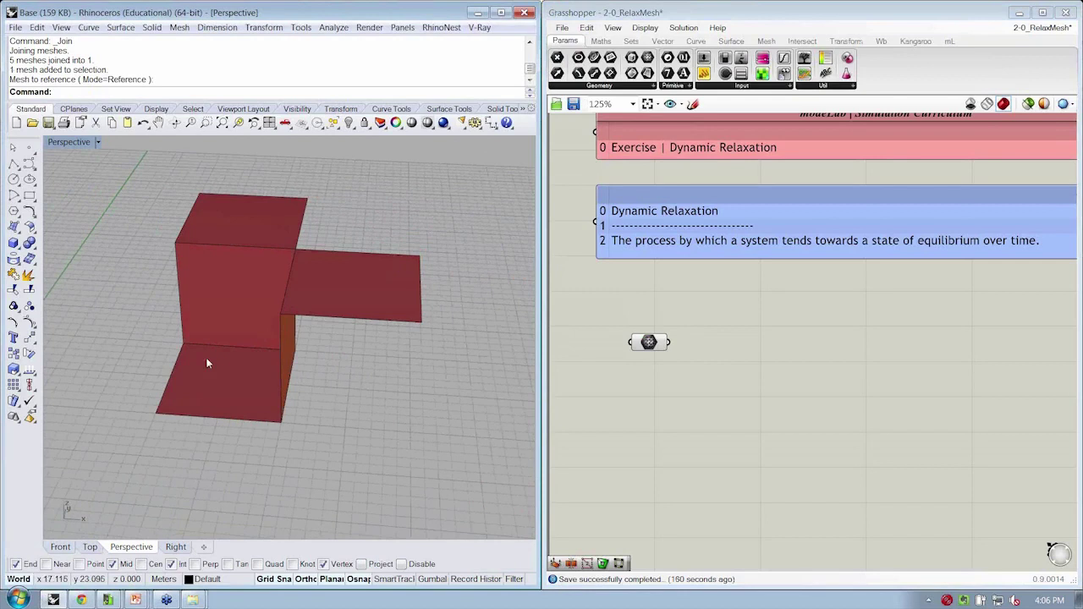
Group the Mesh parameter and name the group 'Input | Mesh'.
drag(649, 342, 630, 331)
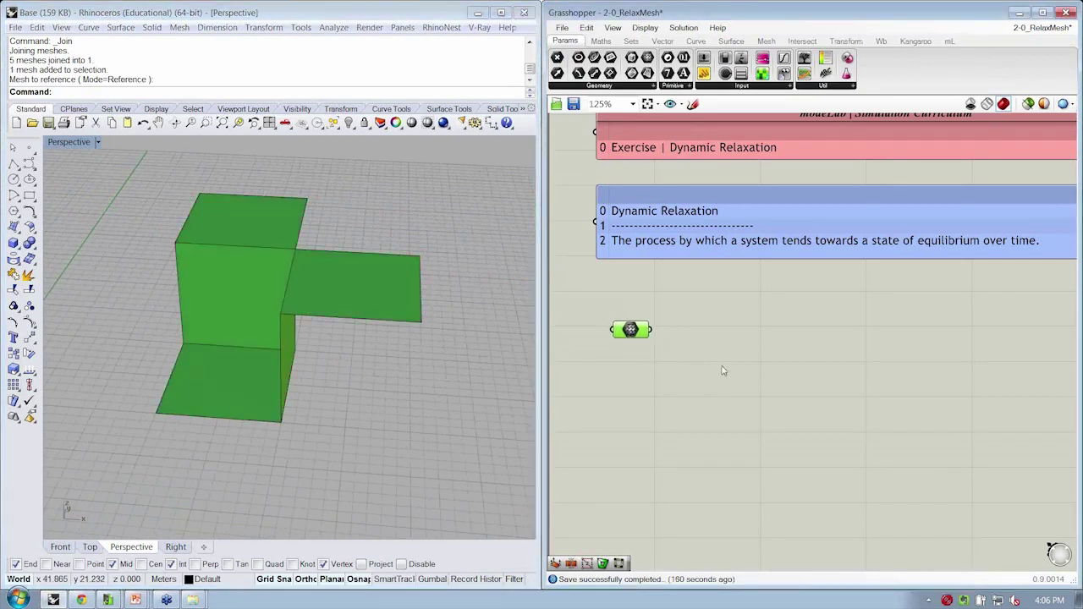
key(ctrl+g)
right_click(652, 340)
text(I)
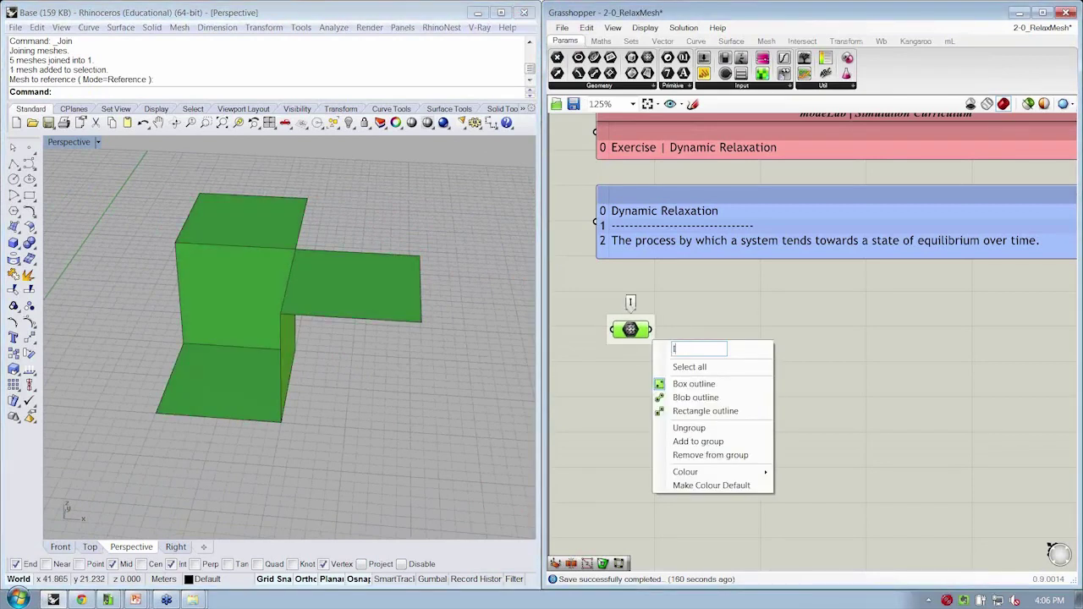
text(nput | Mesh)
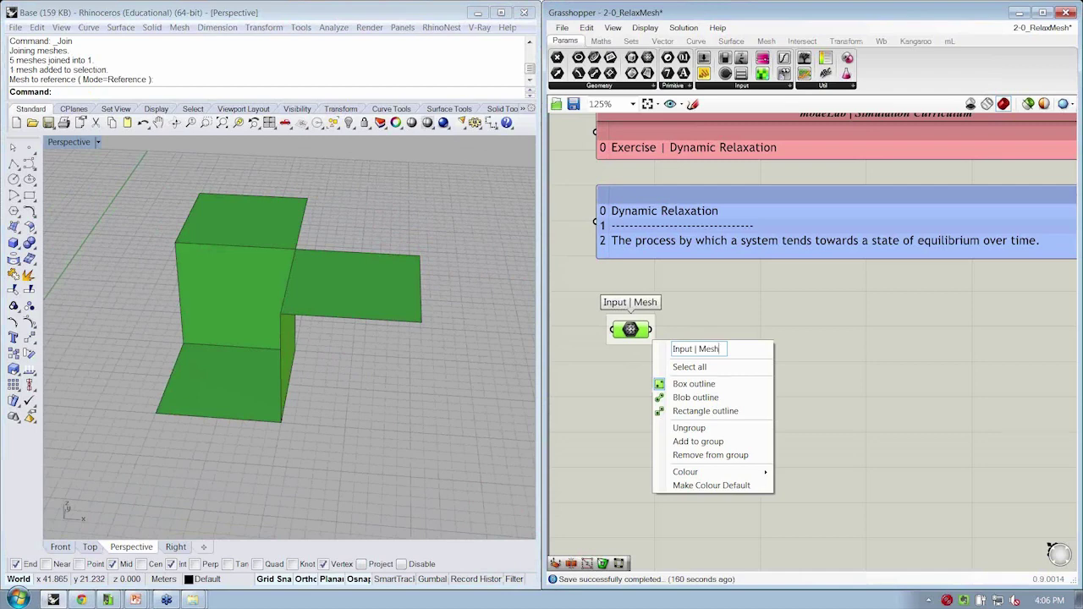
key(Return)
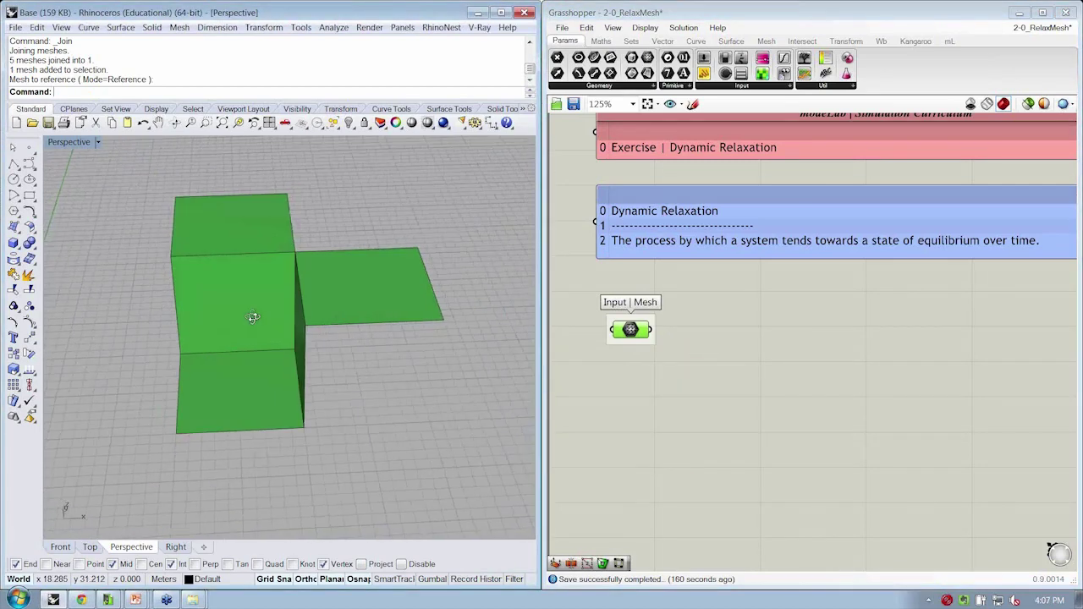
right_drag(249, 316, 251, 303)
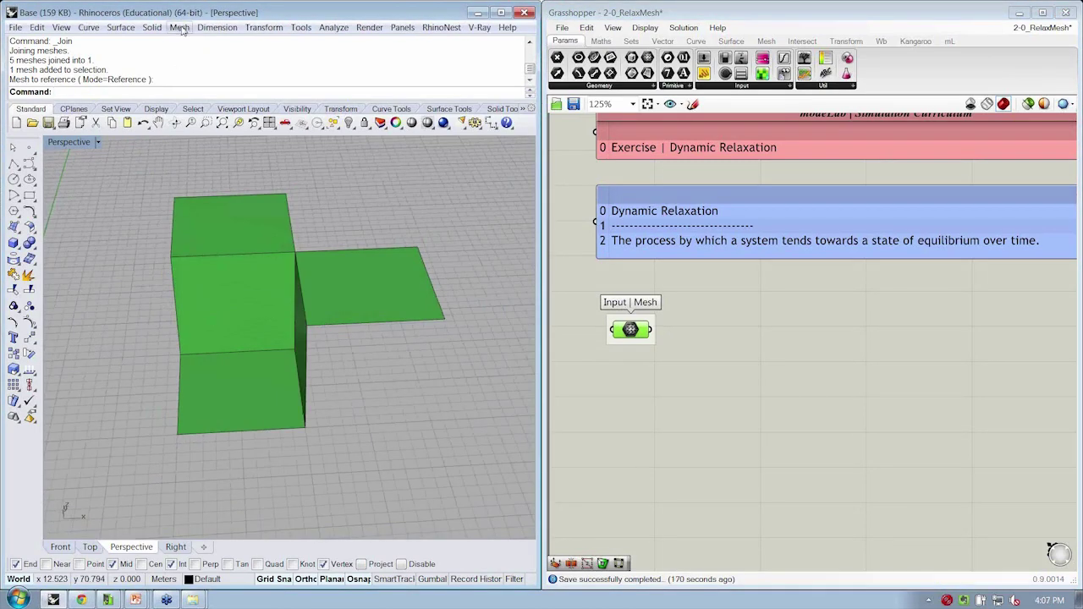
right_drag(189, 362, 236, 398)
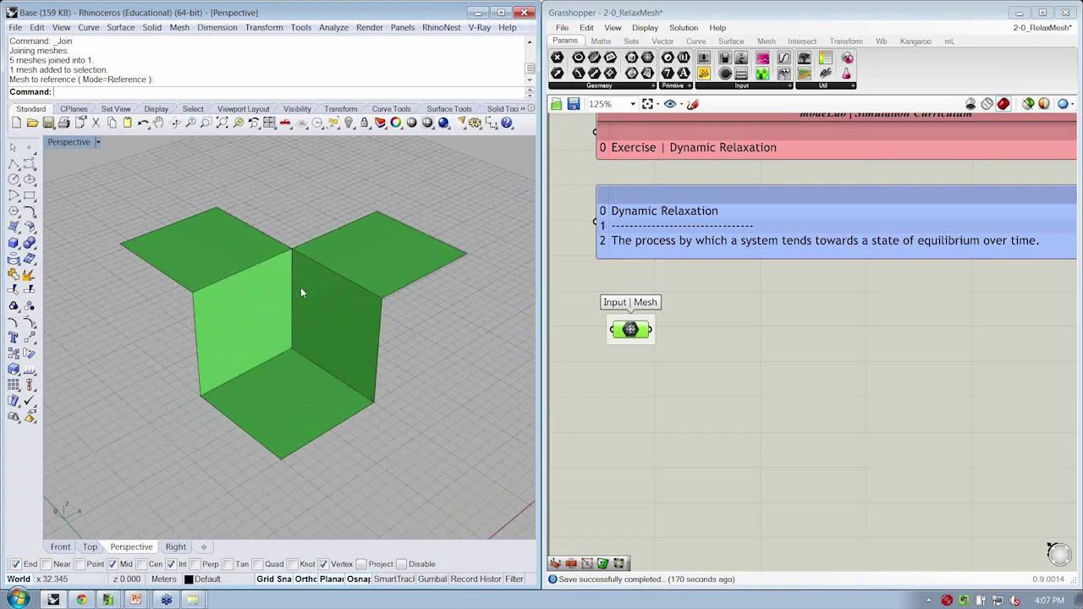
click(344, 285)
right_drag(206, 381, 158, 394)
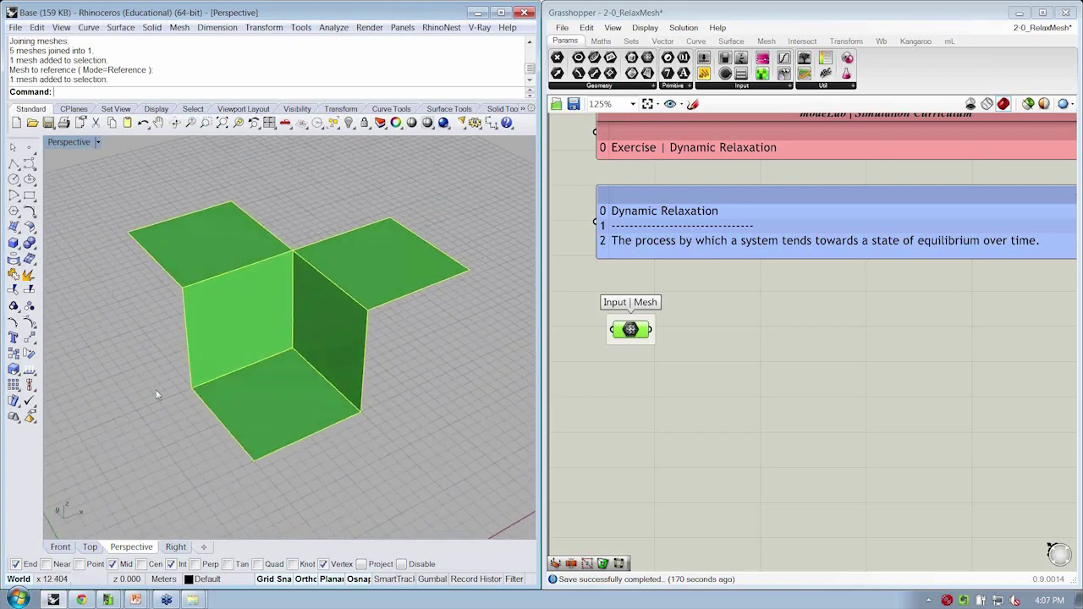
click(29, 322)
right_drag(256, 306, 292, 246)
drag(290, 203, 315, 282)
click(430, 579)
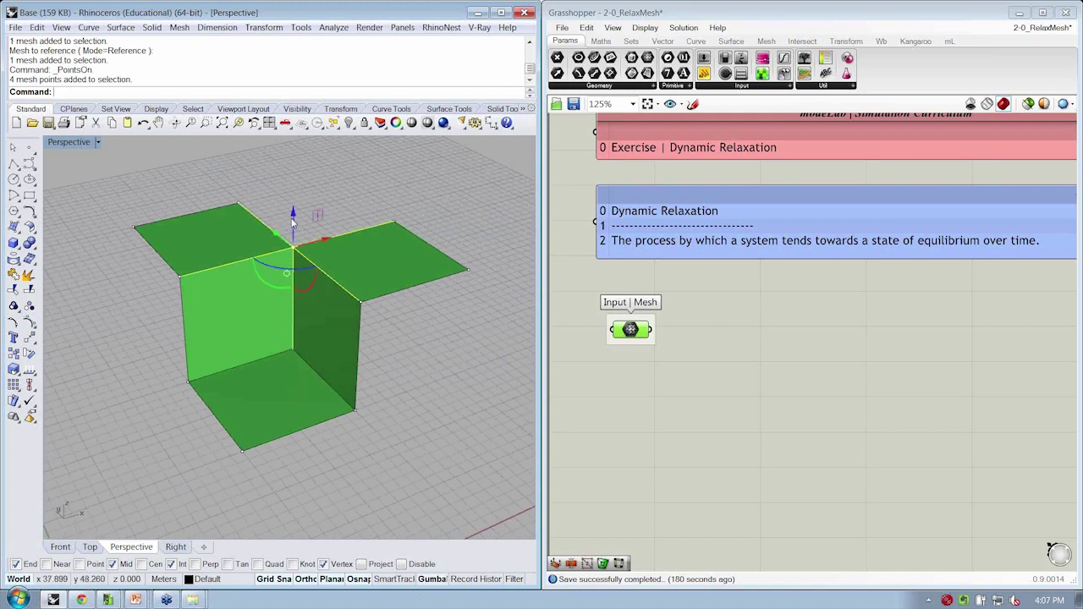
drag(294, 222, 293, 191)
key(ctrl+z)
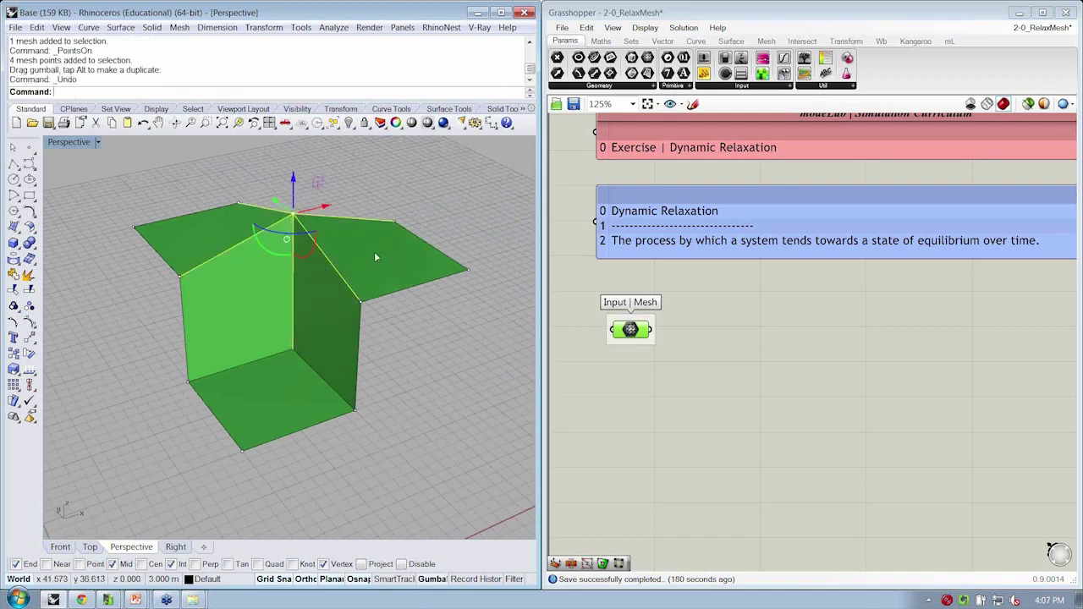
right_drag(377, 258, 344, 318)
right_drag(373, 254, 227, 288)
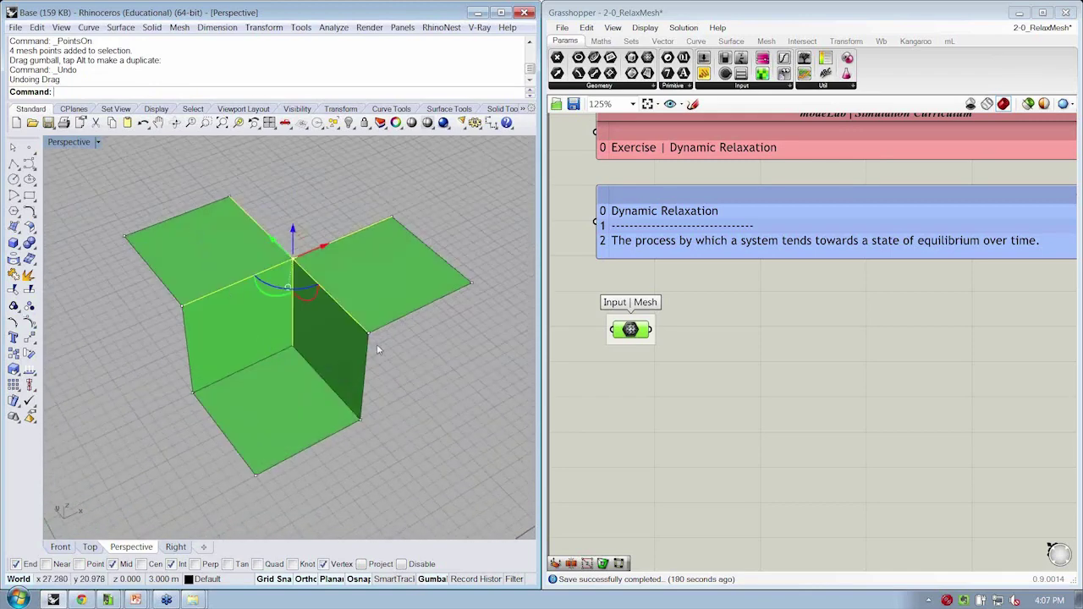
right_drag(377, 350, 355, 376)
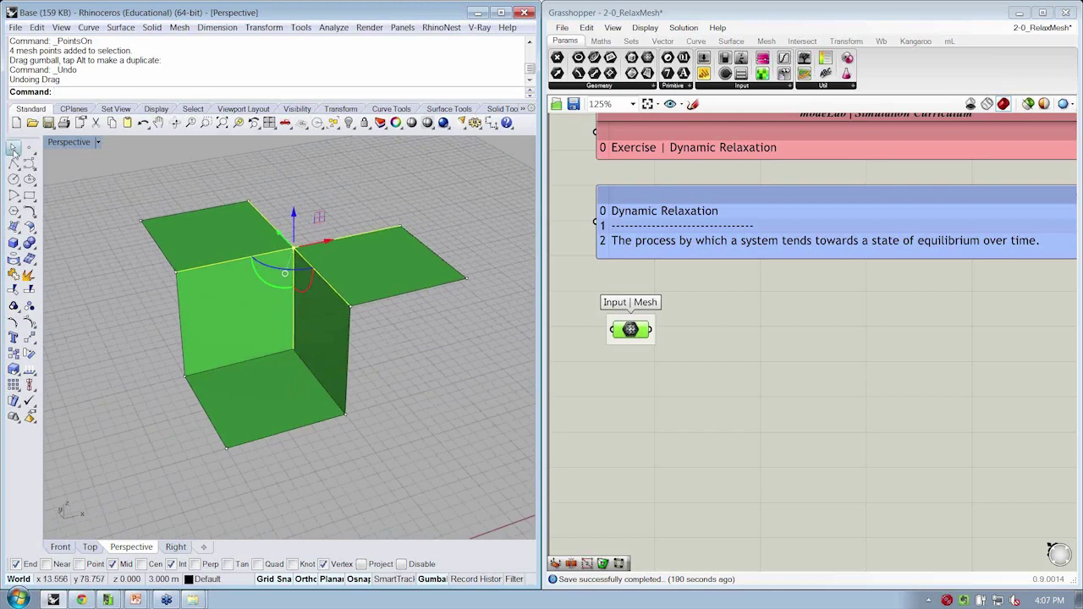
key(Escape)
right_drag(128, 199, 96, 273)
click(30, 323)
right_click(29, 323)
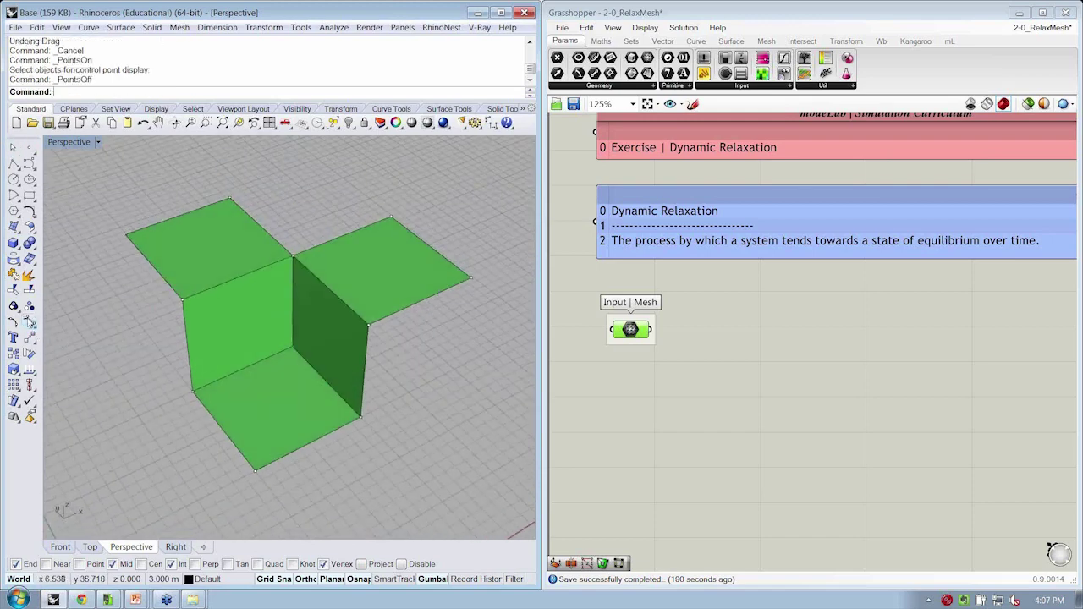
right_drag(121, 340, 379, 328)
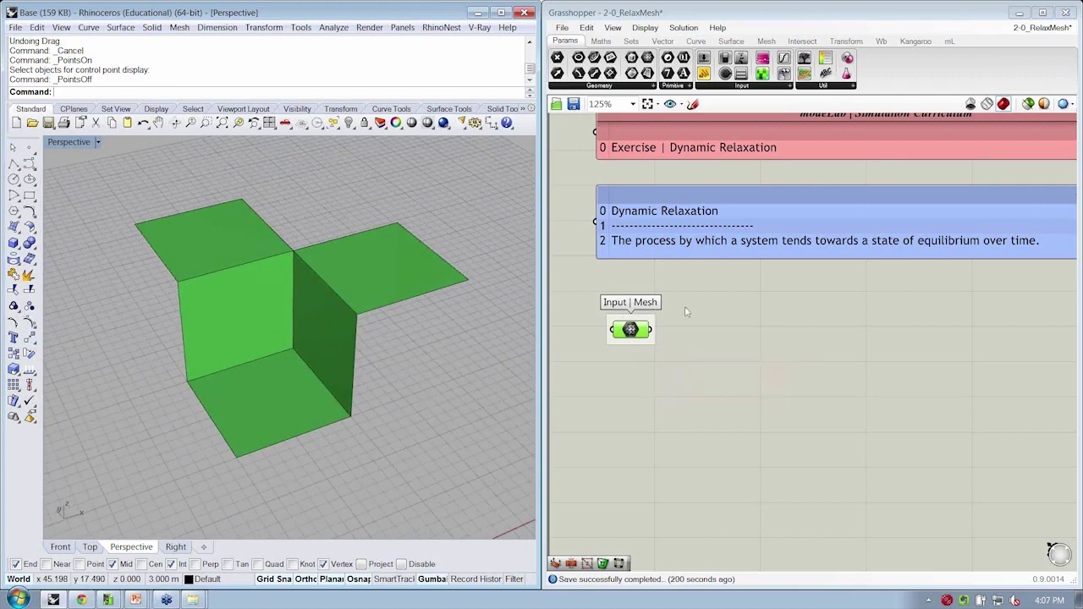
right_drag(687, 311, 690, 277)
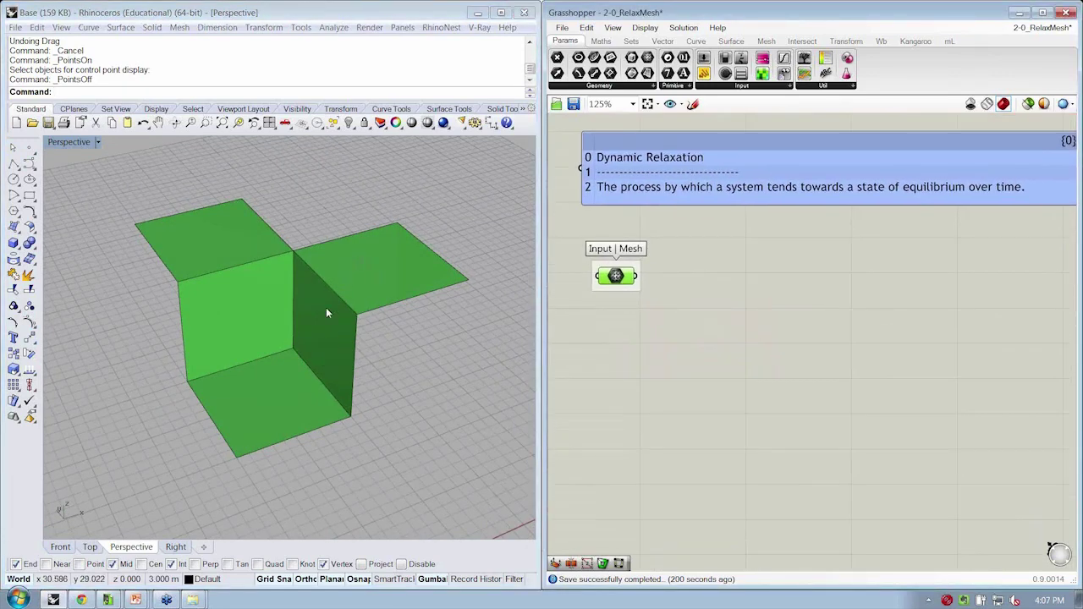
right_drag(245, 268, 393, 275)
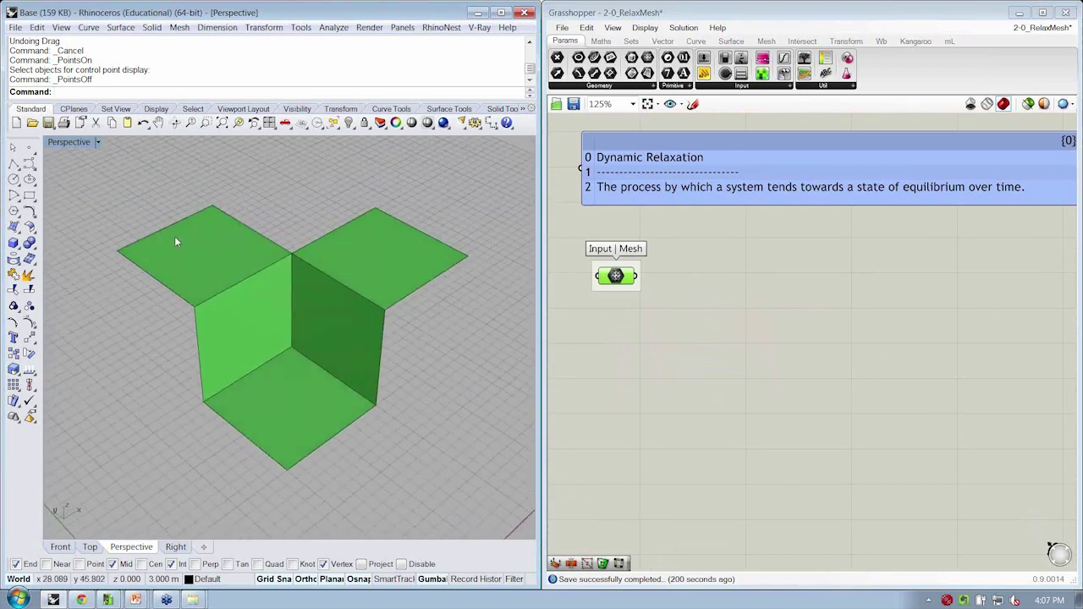
right_drag(176, 243, 188, 243)
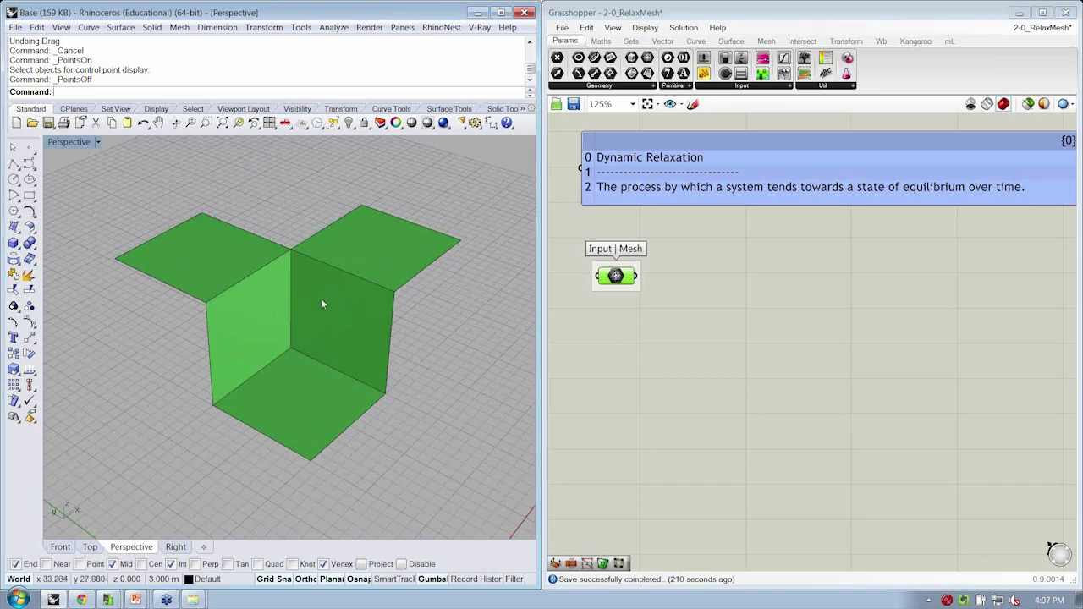
right_drag(321, 303, 260, 213)
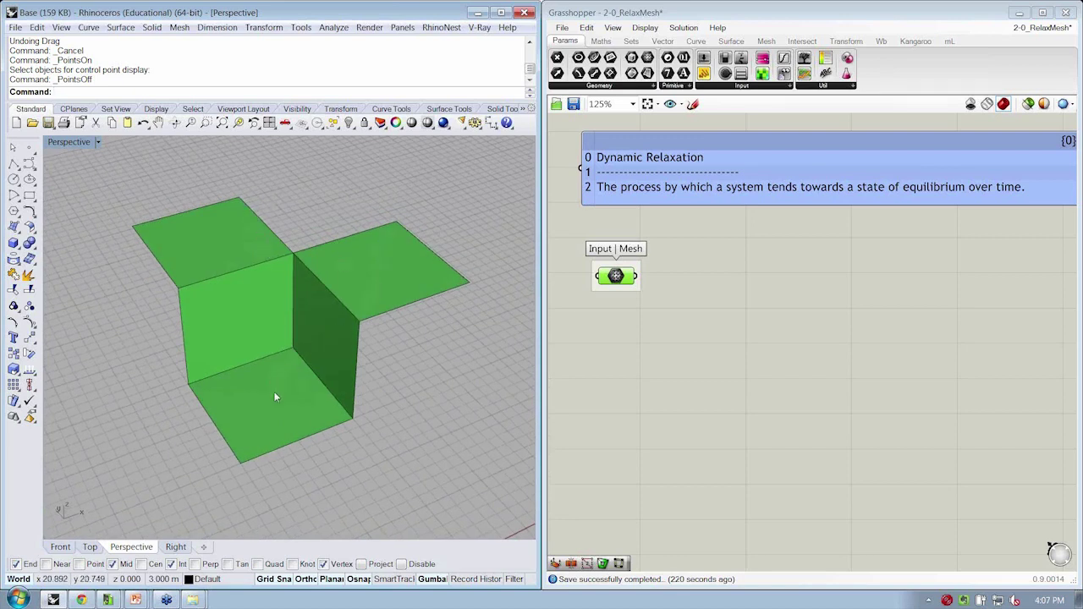
Drag Kangaroo's QuadDivide from the Utility list onto the canvas beside Input | Mesh.
click(830, 300)
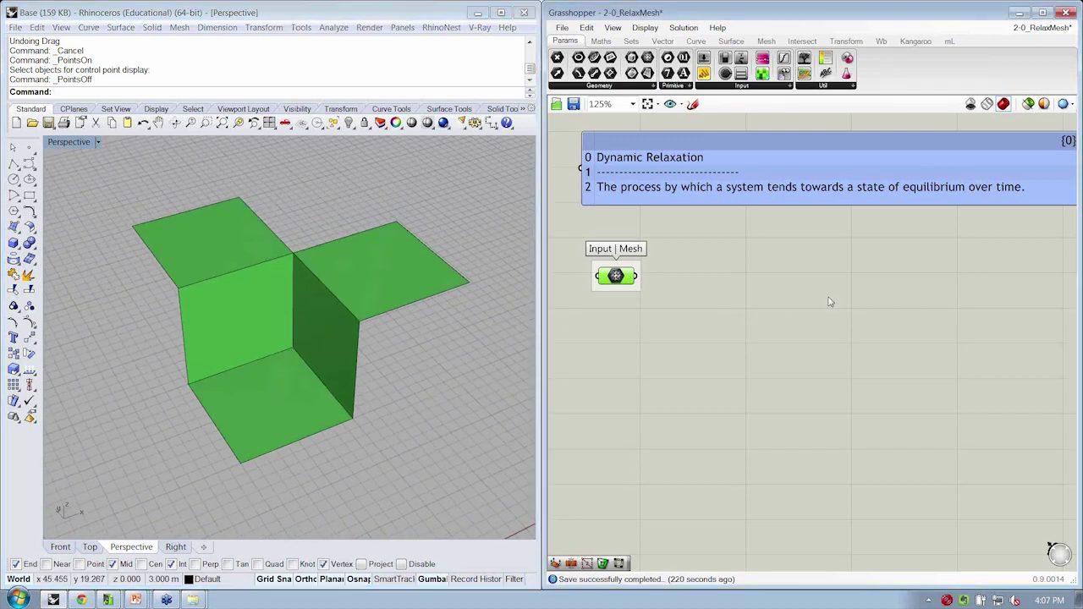
click(924, 41)
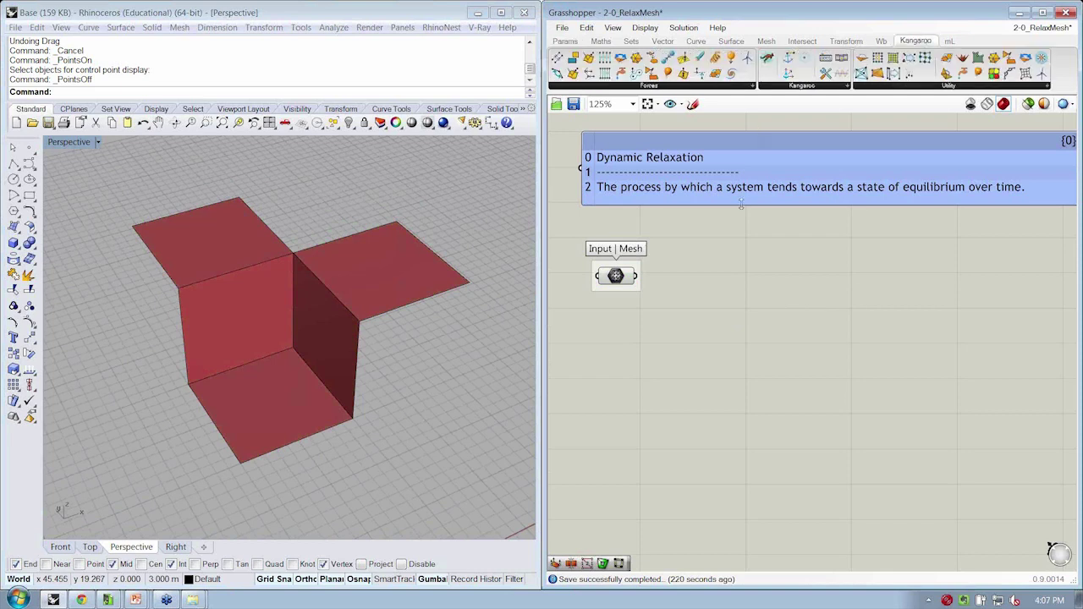
click(960, 86)
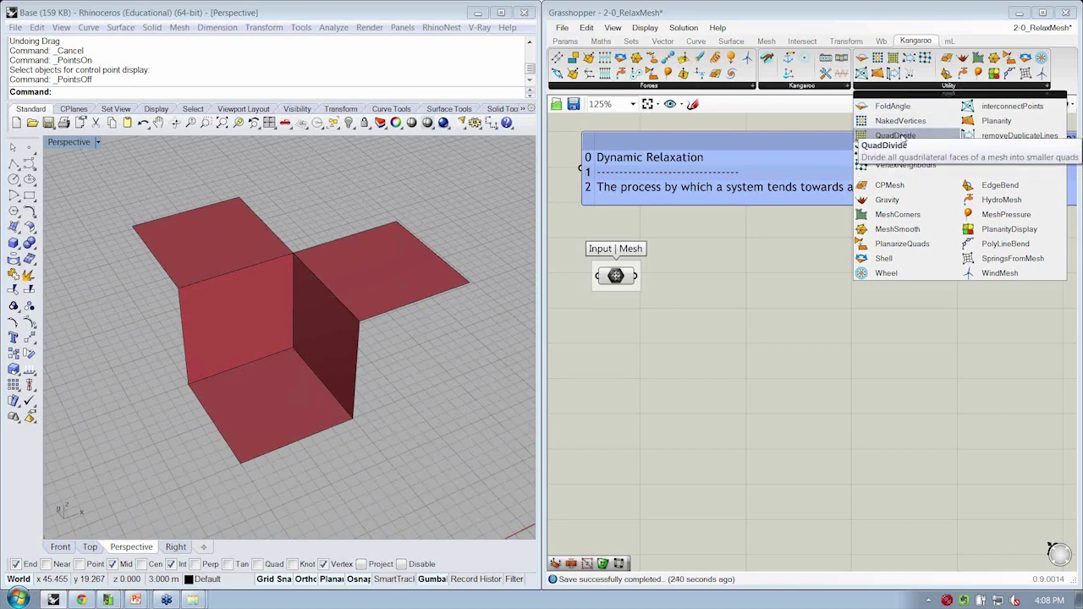
drag(906, 136, 709, 286)
scroll(665, 248, up, 3)
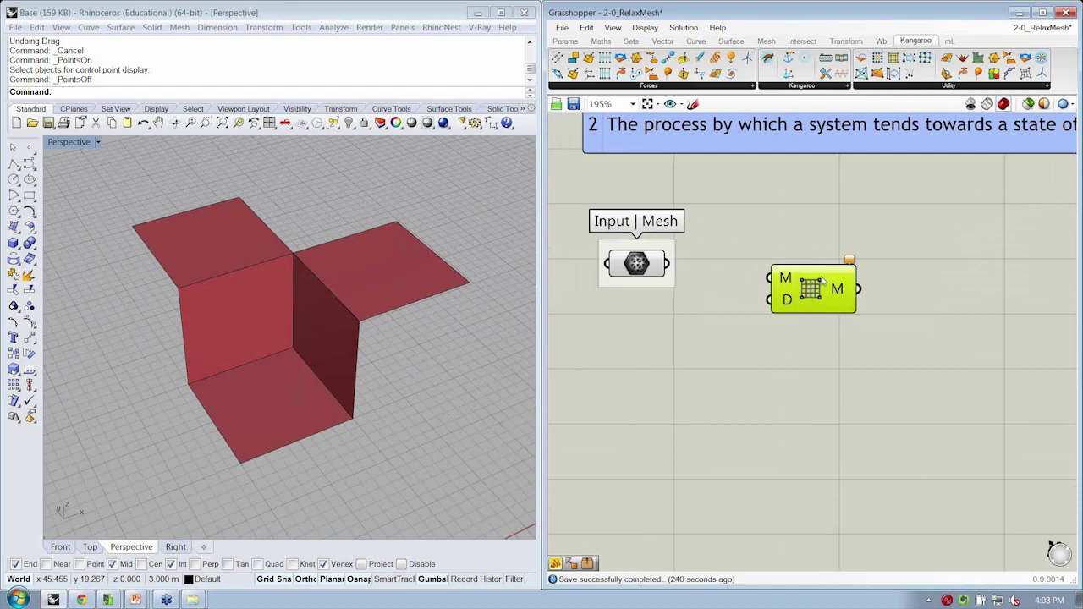
Connect Input | Mesh to QuadDivide's mesh input and turn off the Mesh parameter's preview.
drag(802, 310, 811, 329)
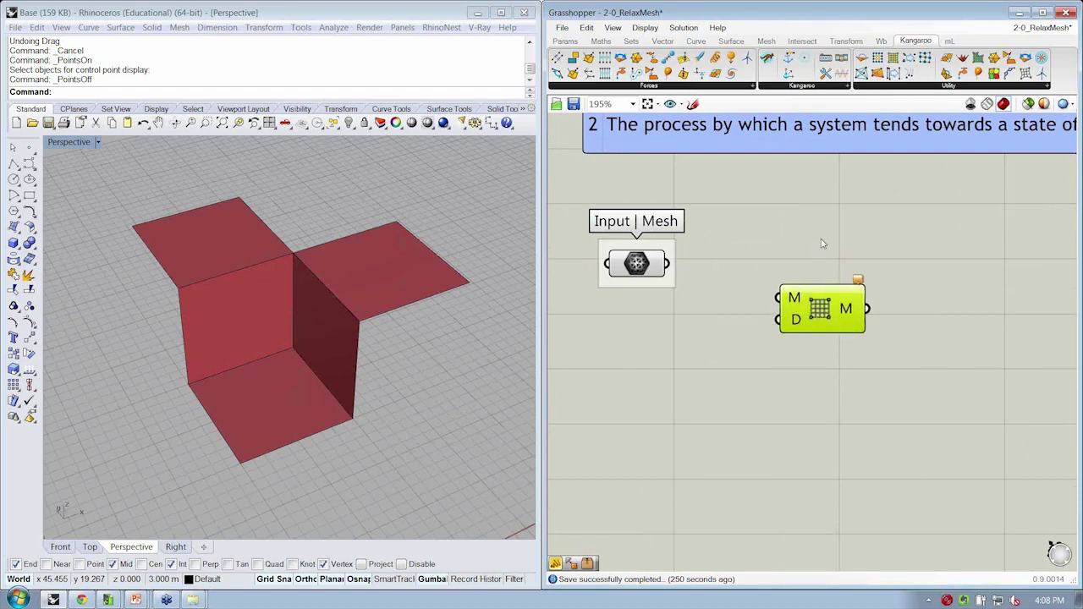
click(874, 246)
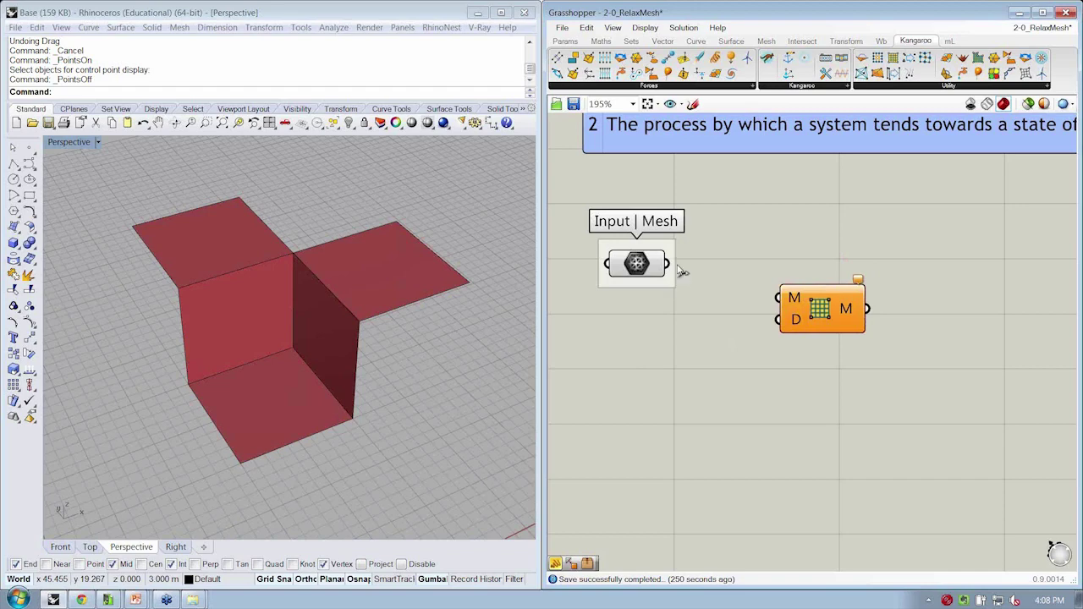
drag(670, 265, 796, 298)
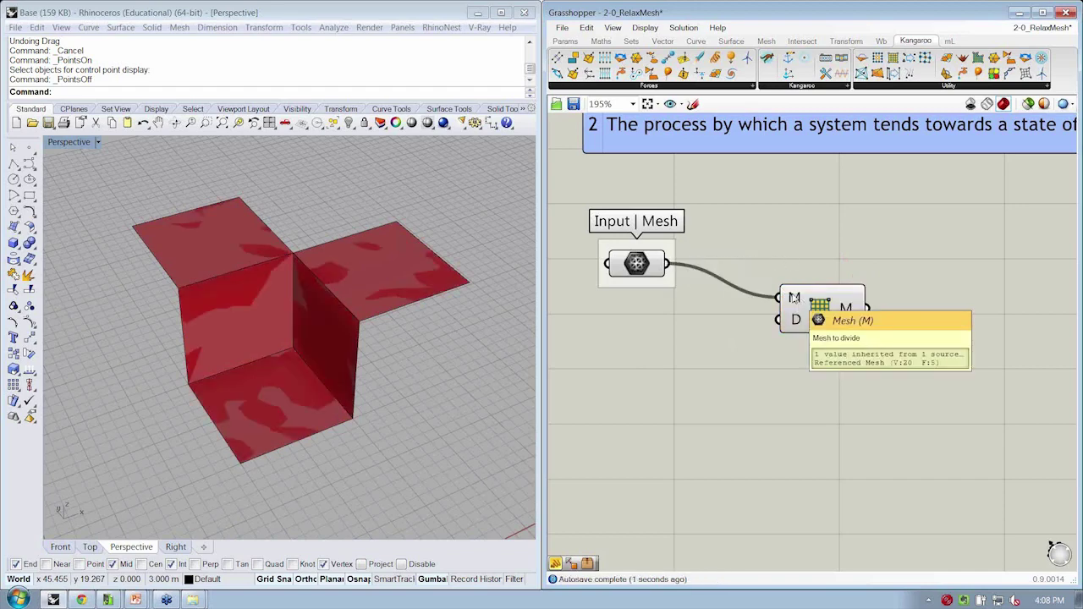
mouse_move(796, 320)
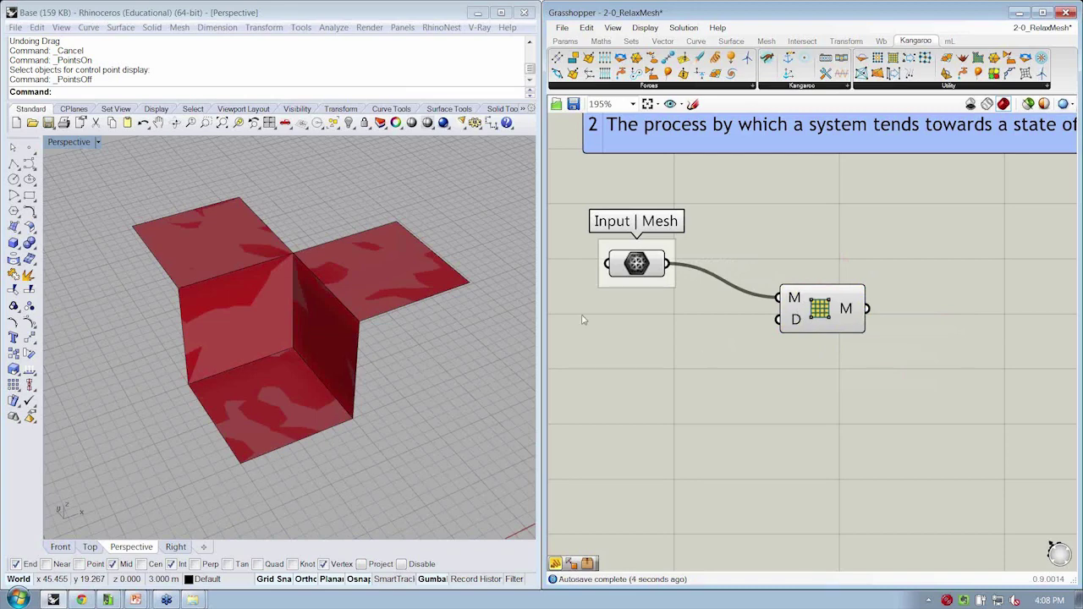
right_click(642, 266)
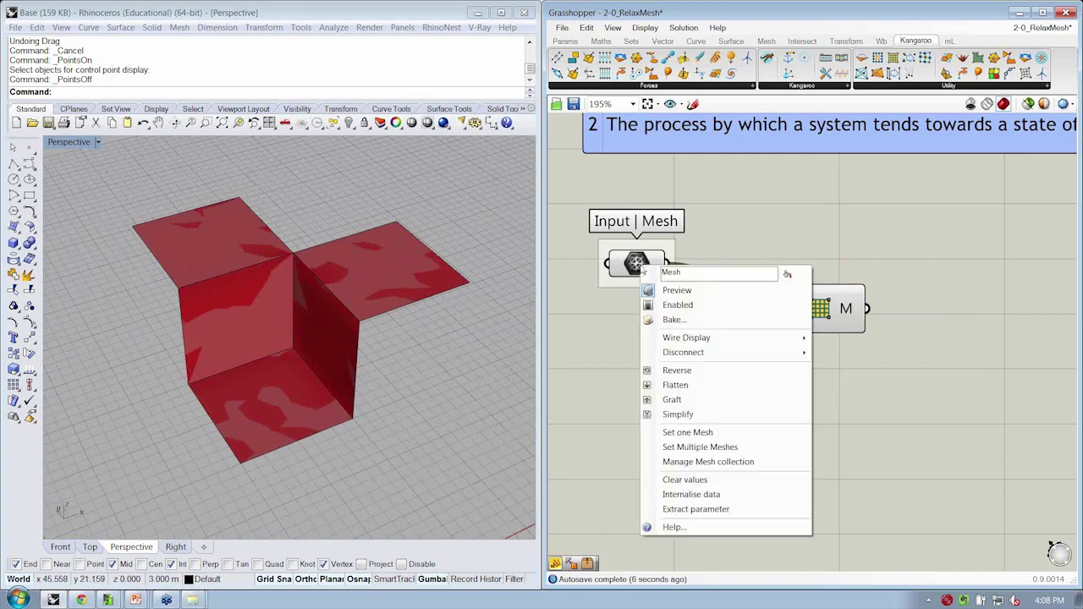
click(675, 291)
Set the Perspective viewport to Wireframe display.
right_drag(321, 279, 357, 275)
click(355, 279)
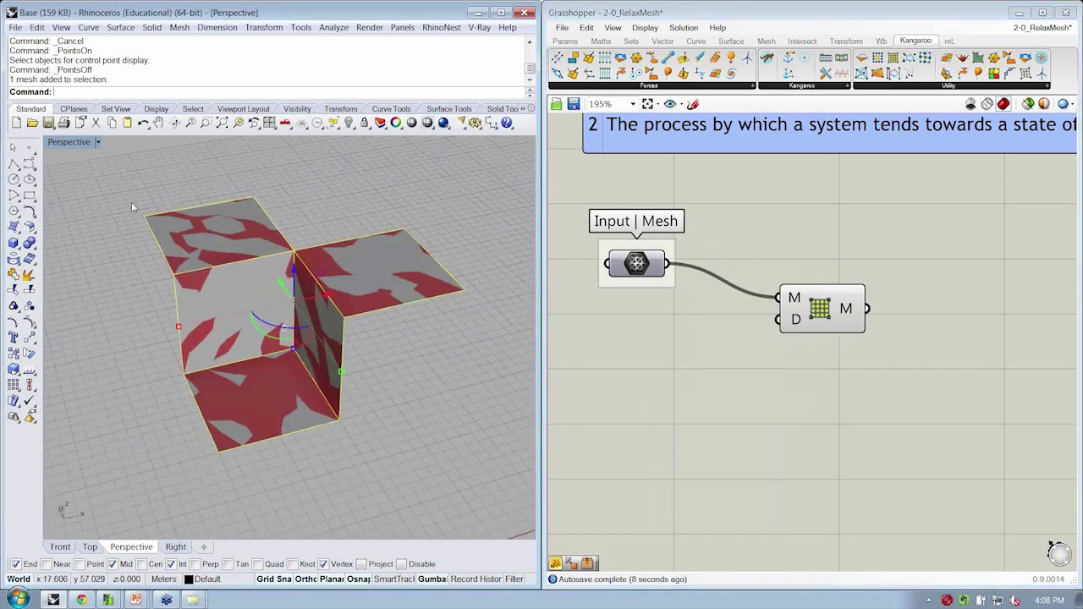
right_click(85, 141)
click(83, 175)
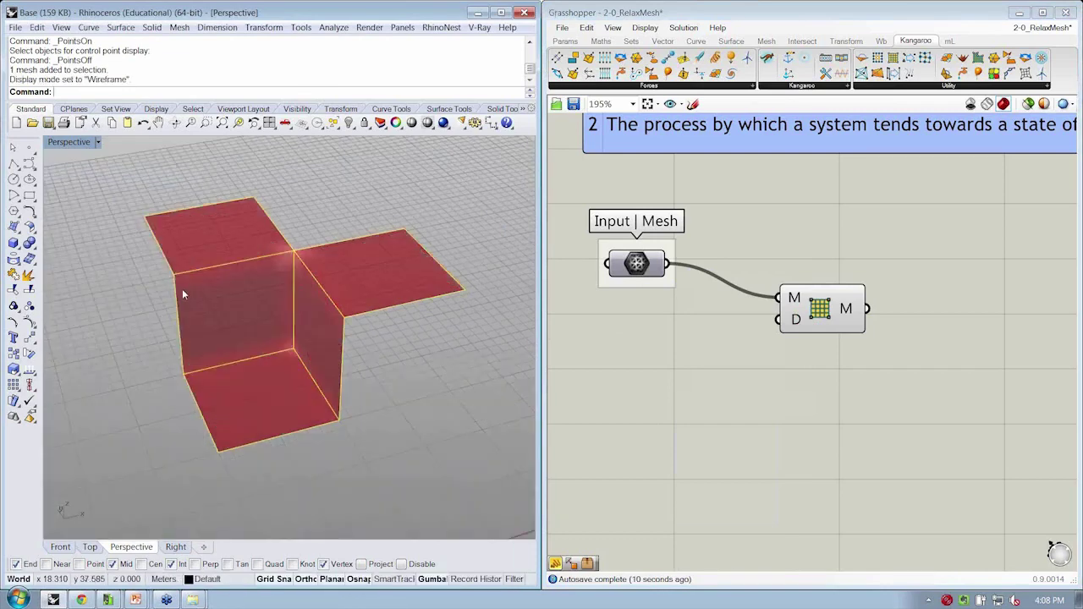
right_drag(182, 288, 140, 283)
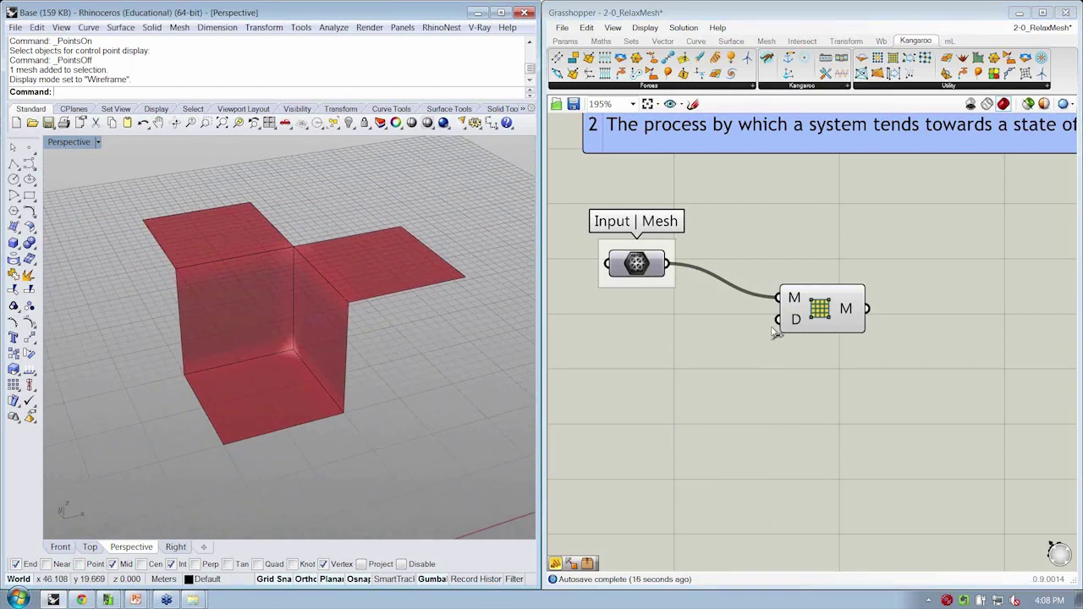
Enable Grasshopper's Preview Mesh Edges to show the 5-by-5 quad grid.
mouse_move(796, 320)
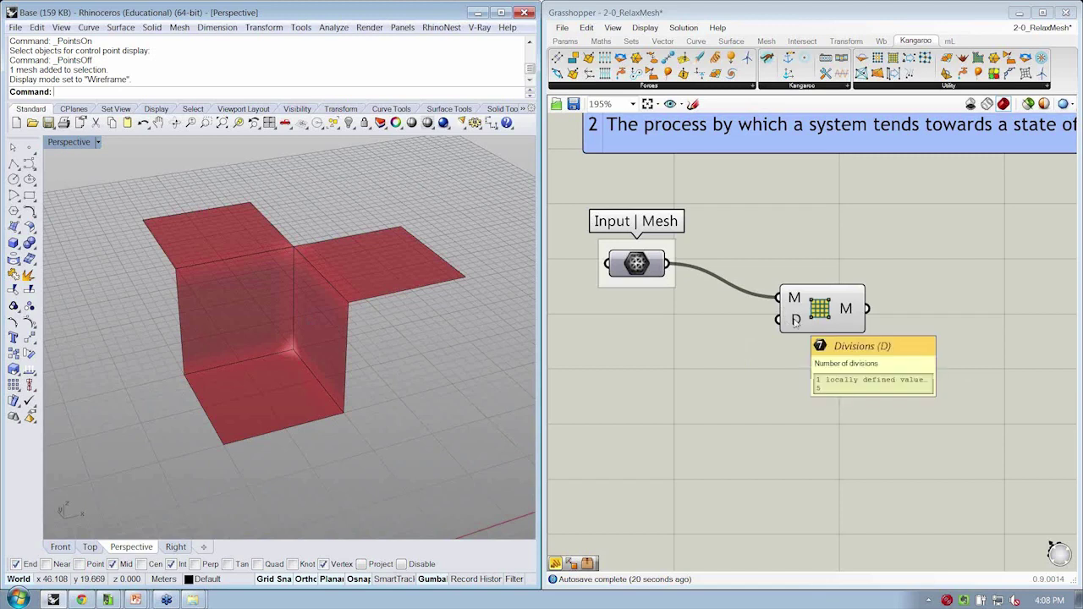
click(646, 28)
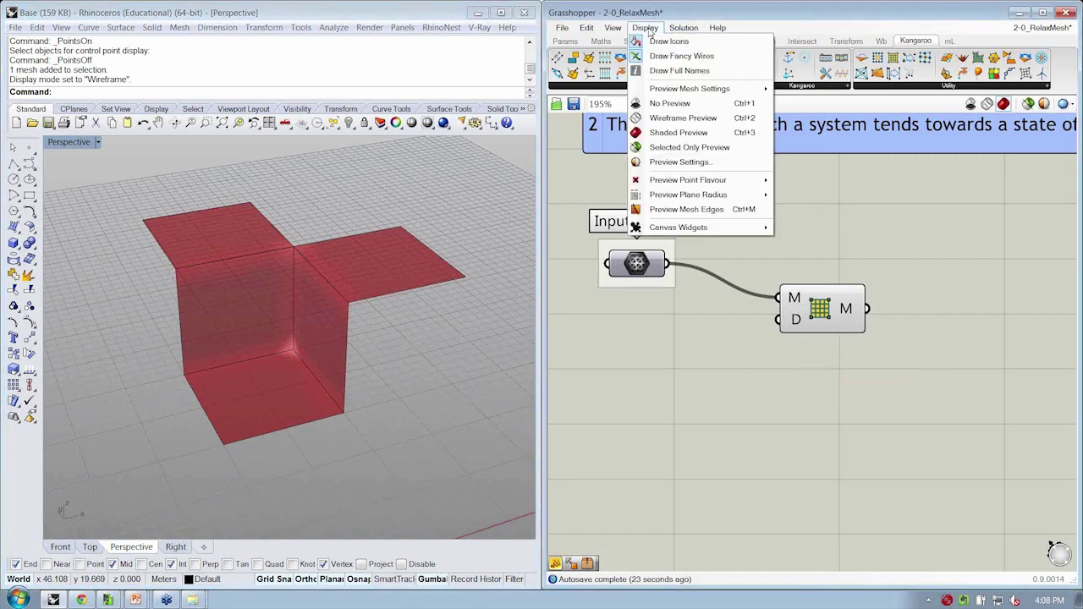
click(675, 213)
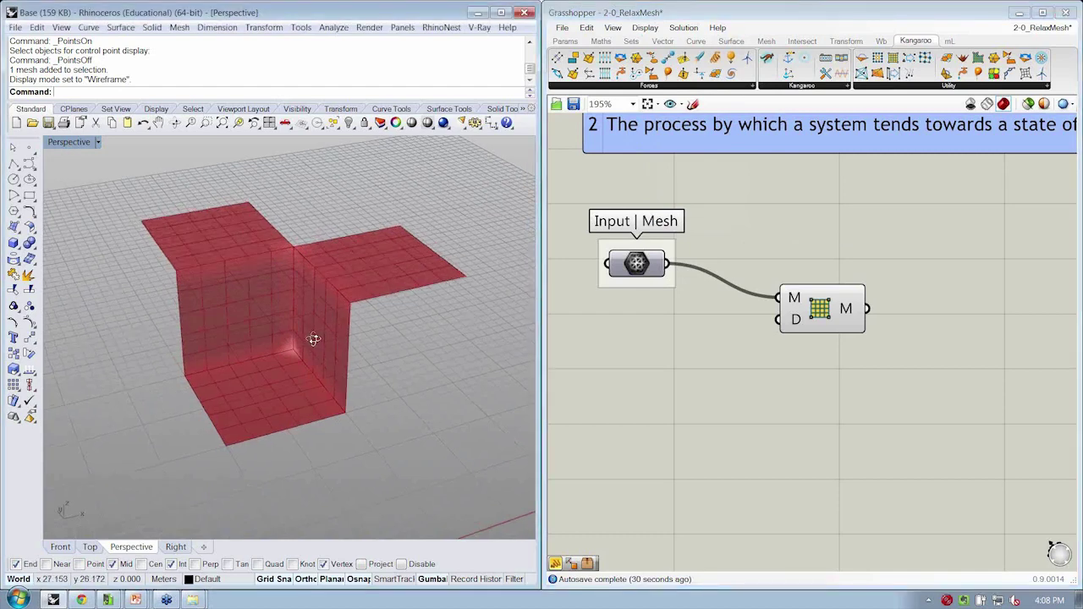
right_drag(313, 338, 360, 347)
right_drag(741, 313, 751, 310)
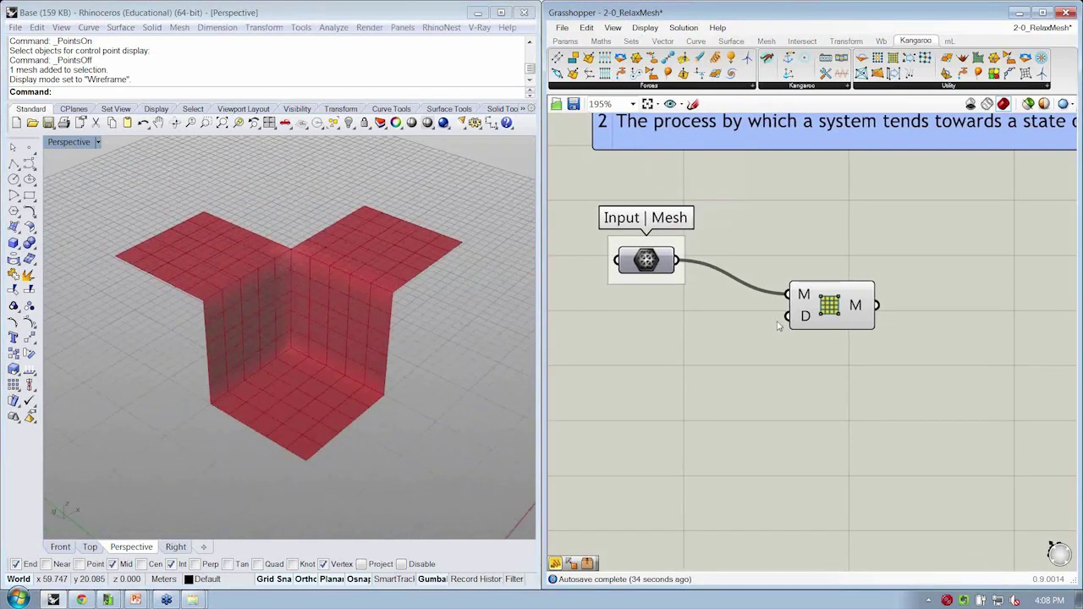
Add a sans-serif panel holding 10 and wire it into QuadDivide's divisions input.
click(565, 41)
drag(724, 74, 704, 364)
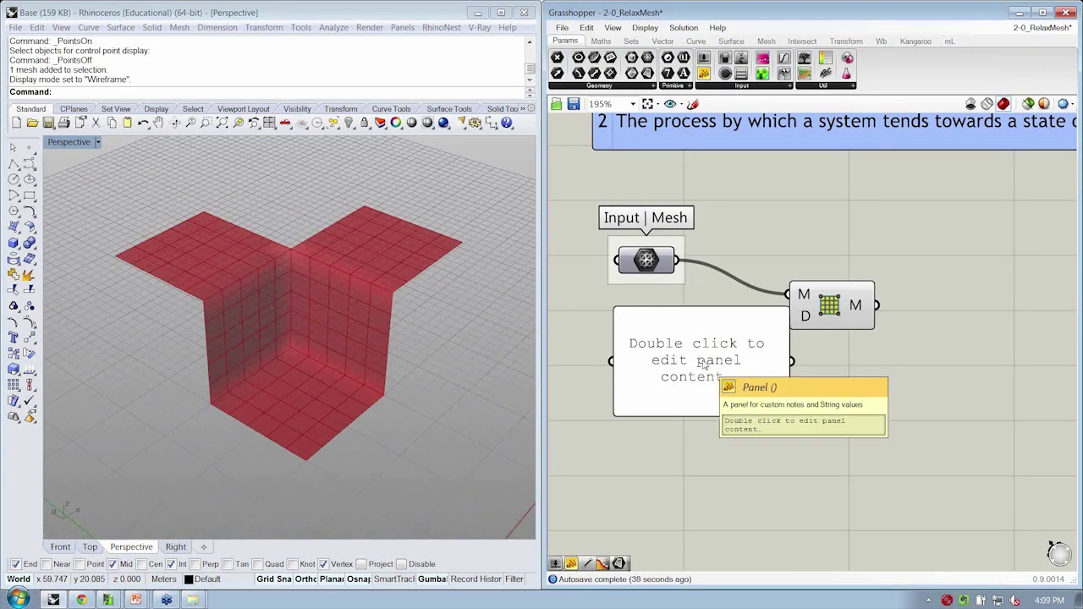
drag(850, 327, 873, 310)
click(846, 354)
right_click(742, 354)
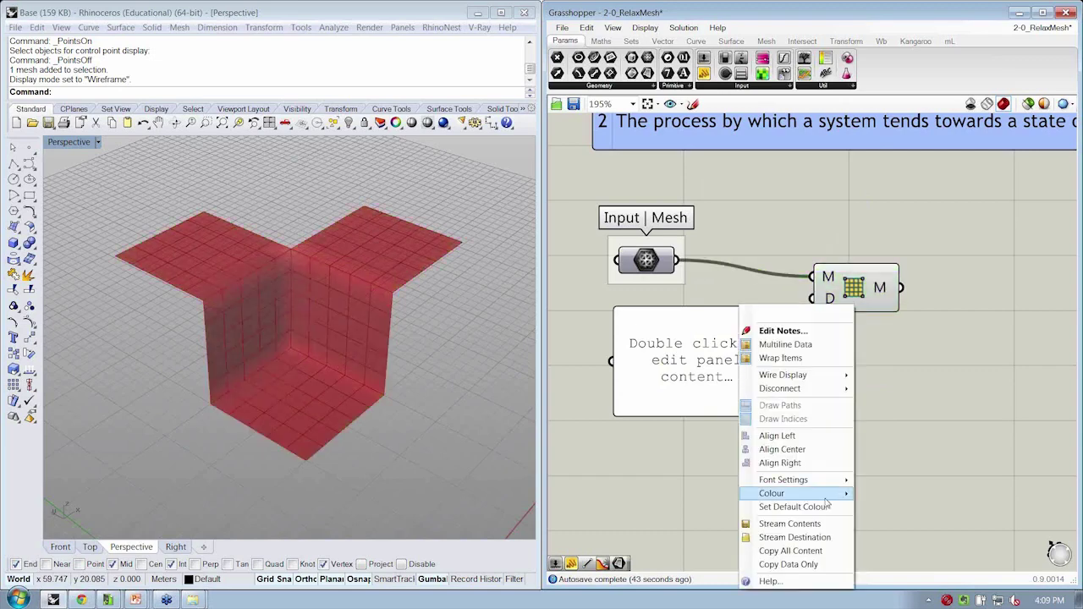
mouse_move(788, 480)
click(923, 533)
double_click(760, 400)
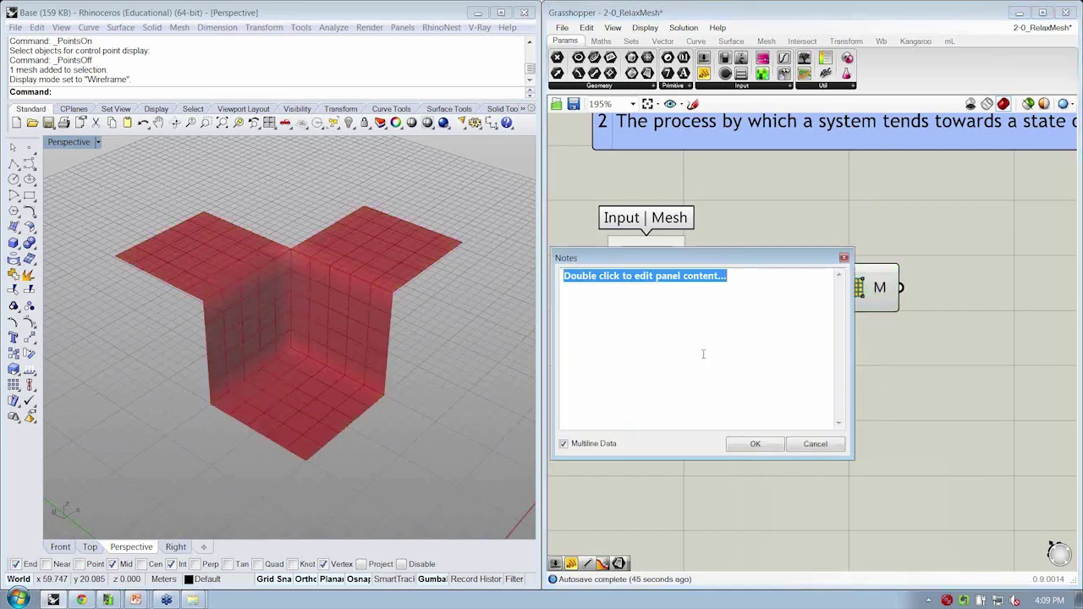
text(10)
click(755, 444)
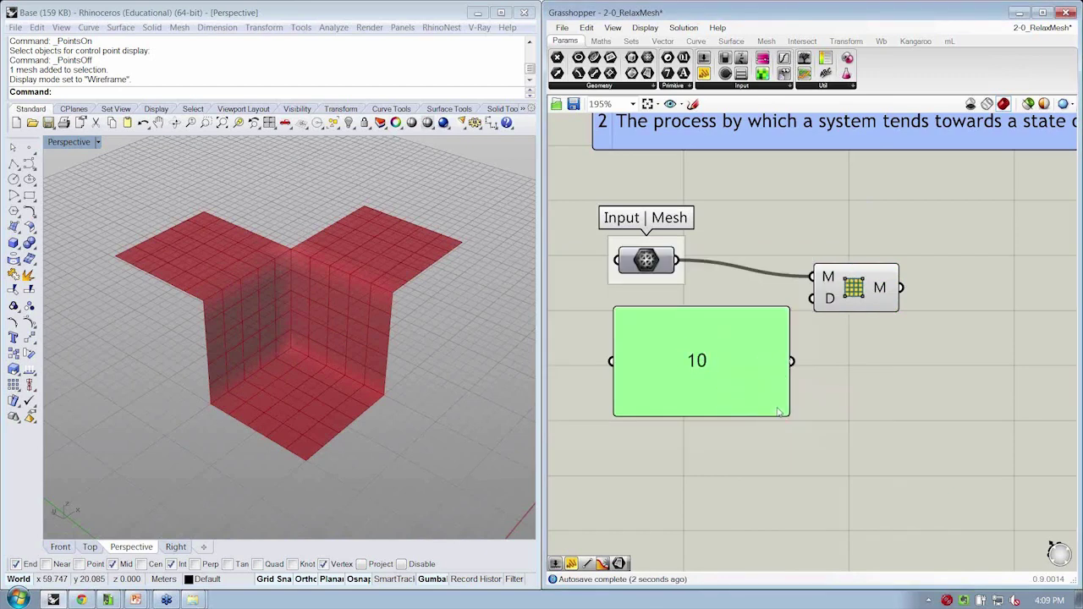
drag(783, 413, 813, 298)
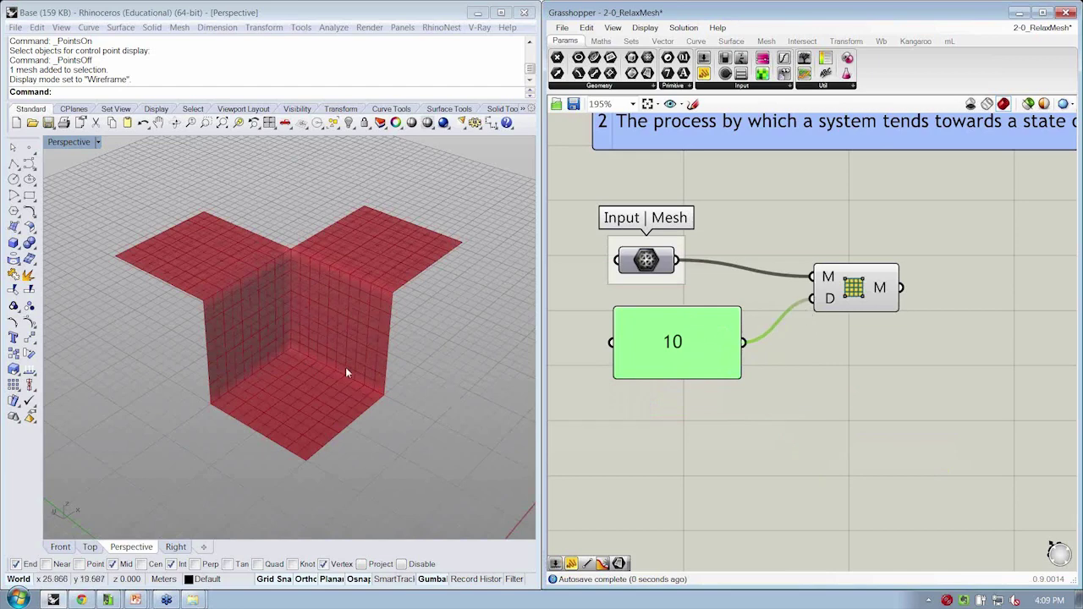
right_drag(353, 242, 344, 364)
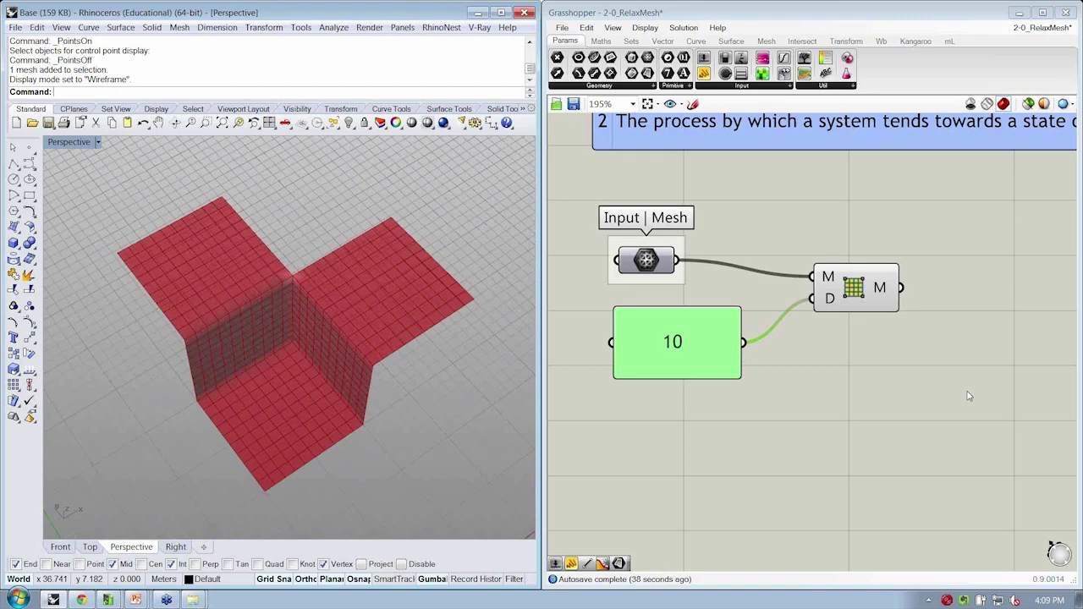
Rename the panel to 'Mesh Div's', shorten it and reposition the subdivision component.
right_click(648, 310)
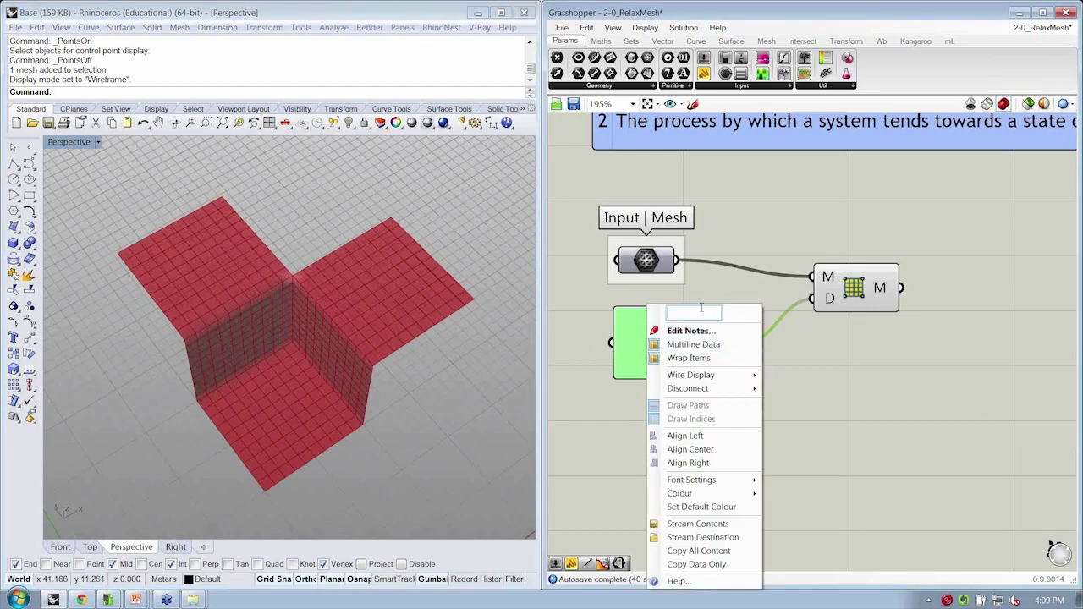
text(Mesh D)
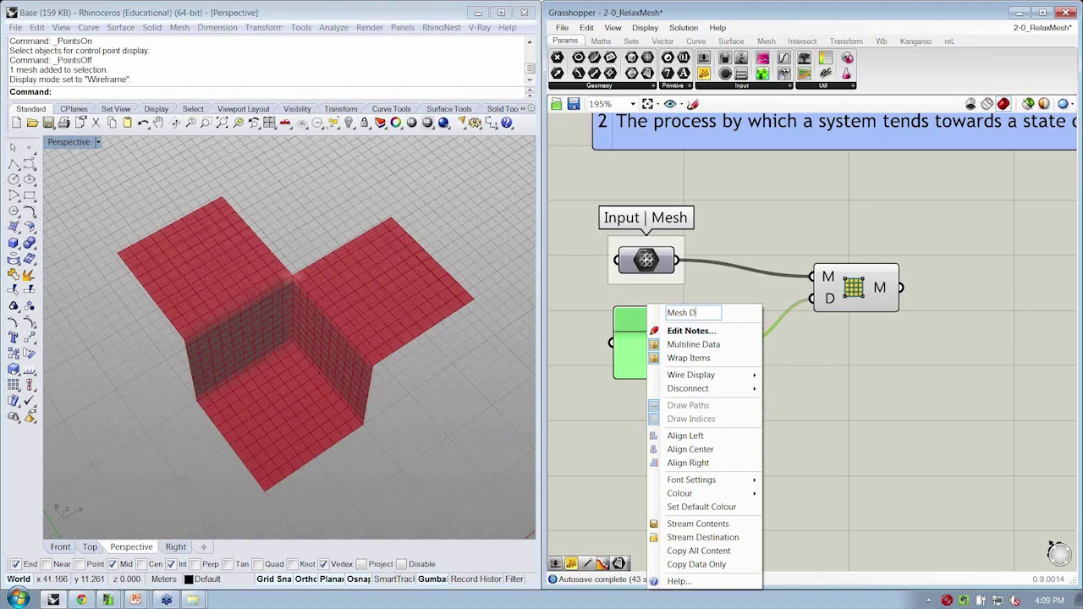
text(iv's)
key(Return)
drag(711, 378, 711, 357)
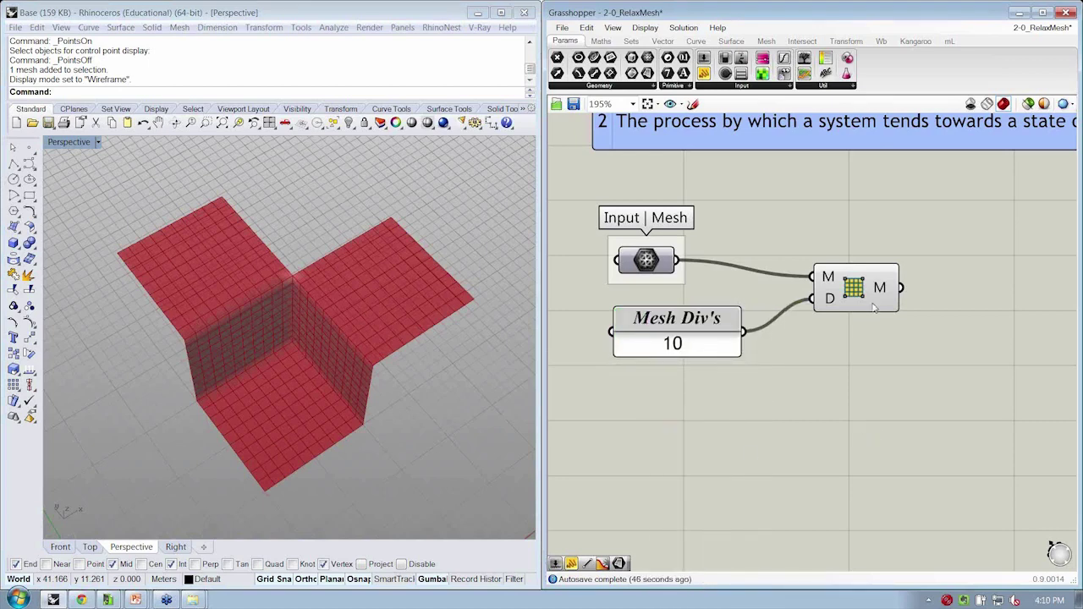
drag(889, 293, 859, 307)
mouse_move(859, 305)
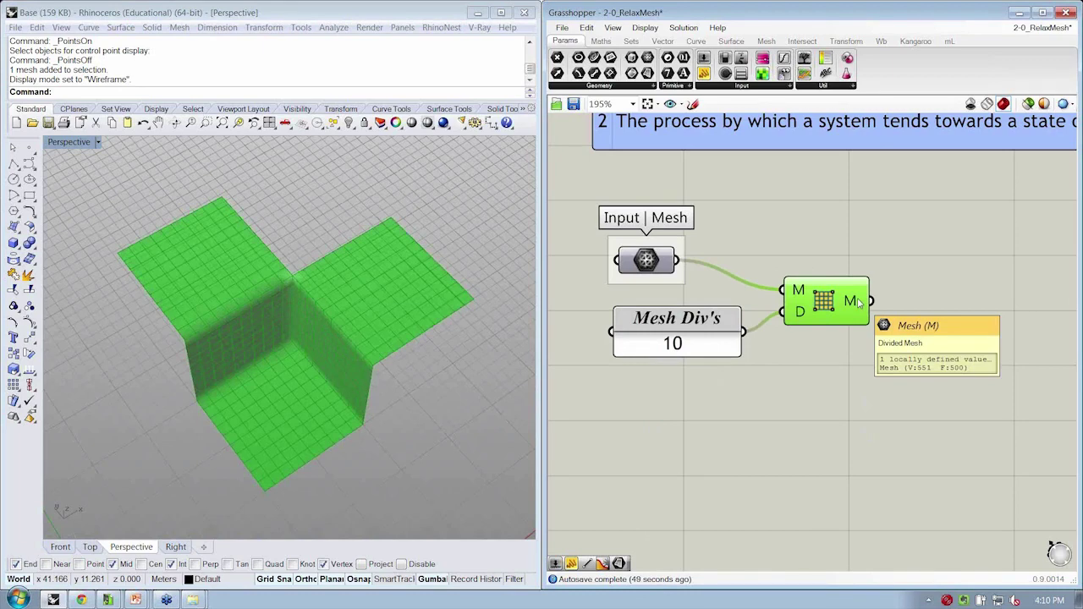
right_drag(359, 281, 474, 296)
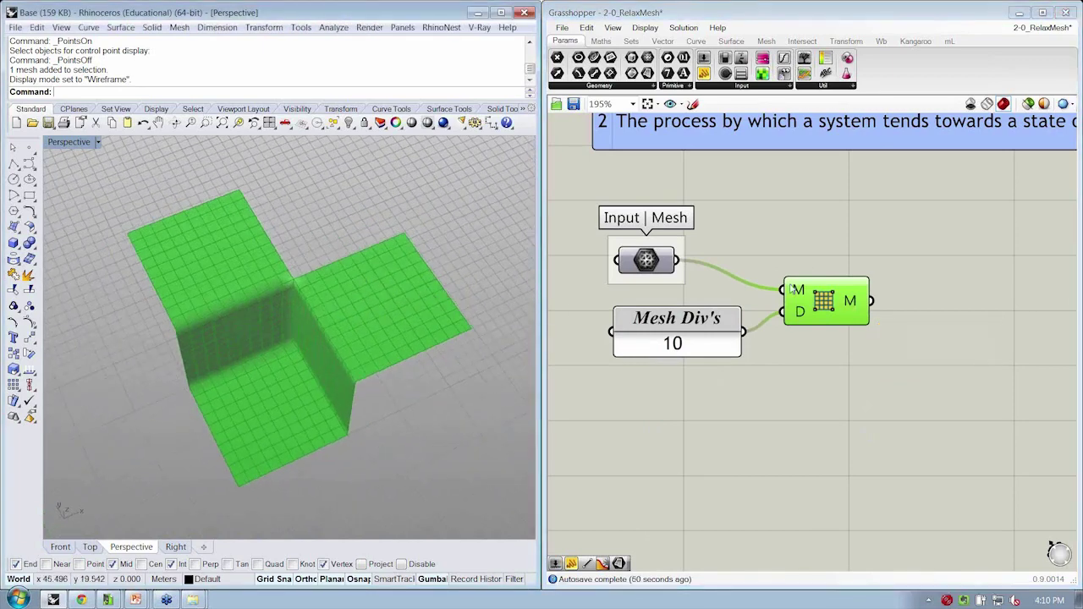
scroll(792, 289, down, 2)
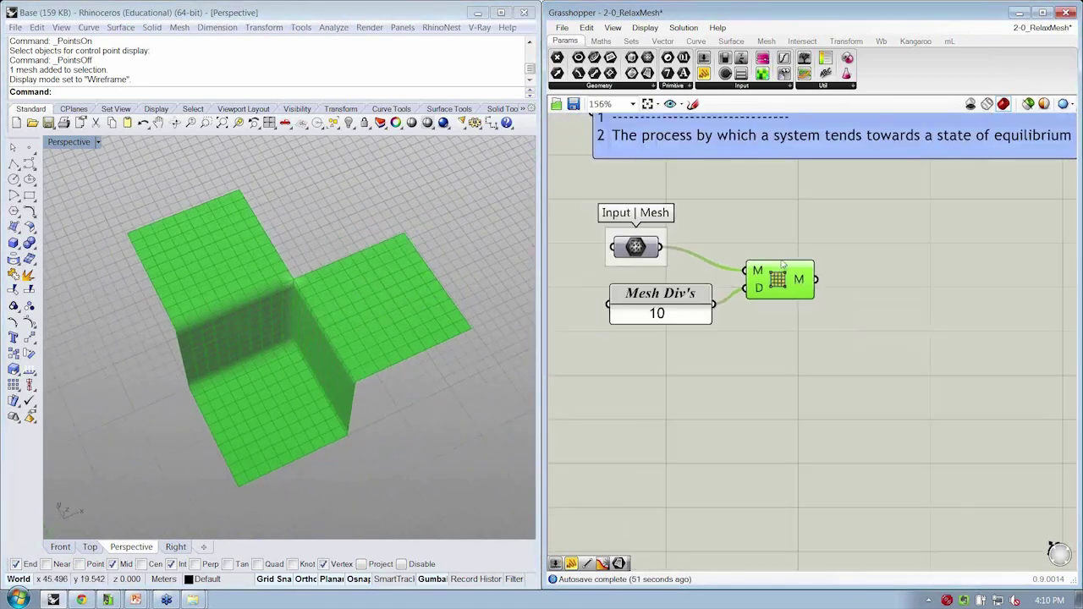
Place a Kangaroo SpringsFromMesh component from the Utility group onto the canvas.
click(770, 321)
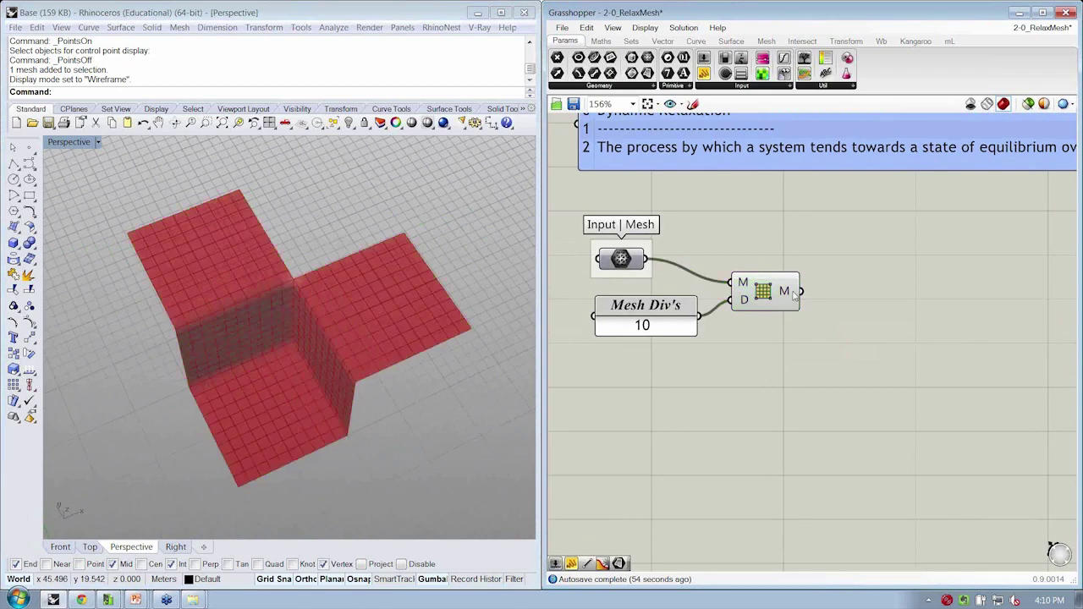
scroll(437, 316, up, 3)
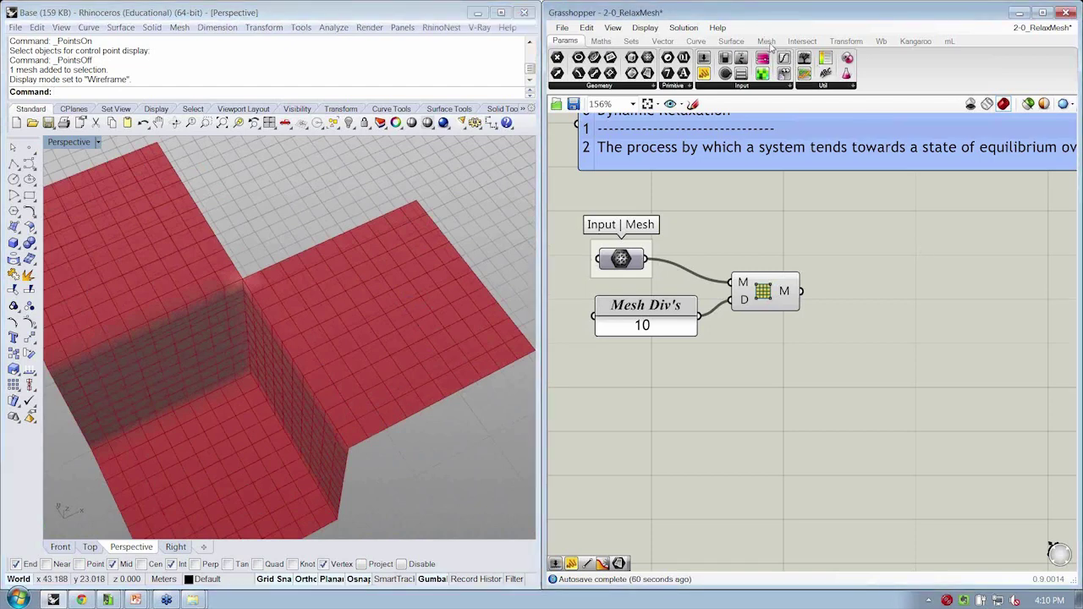
click(767, 42)
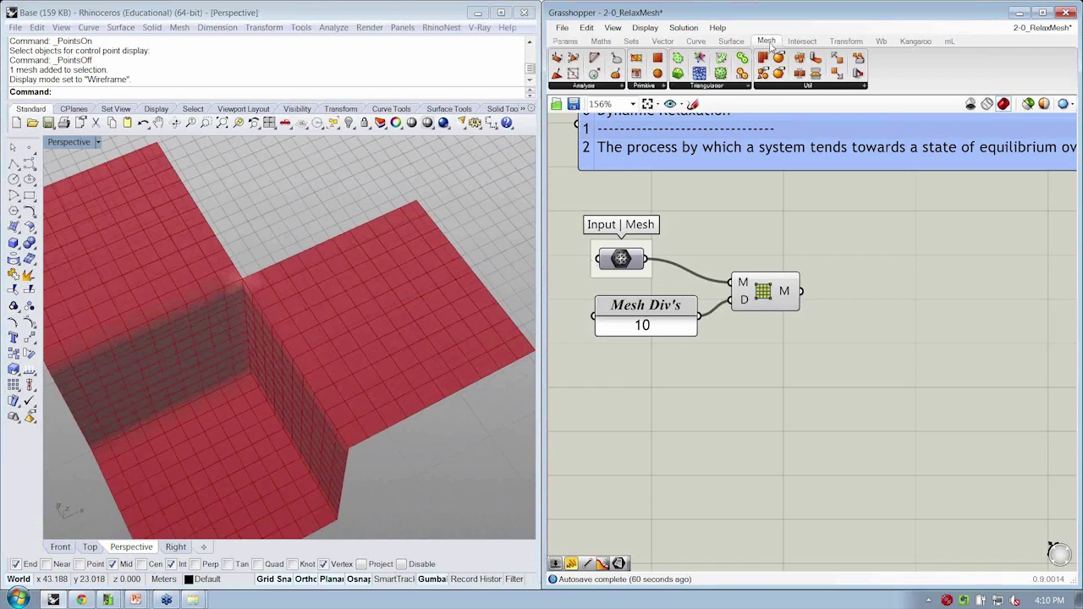
click(602, 87)
click(914, 44)
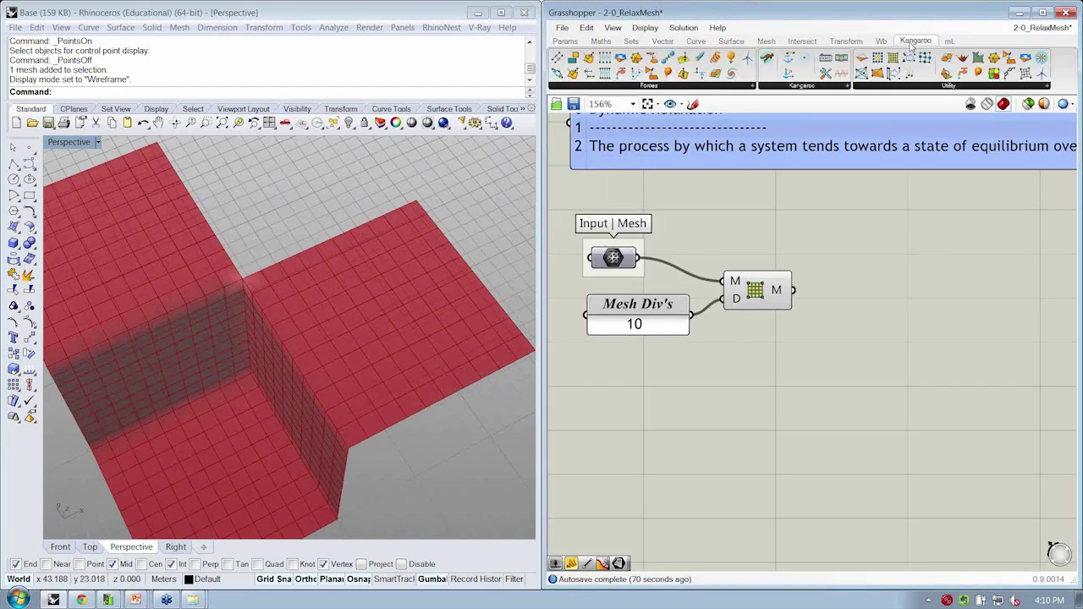
click(877, 88)
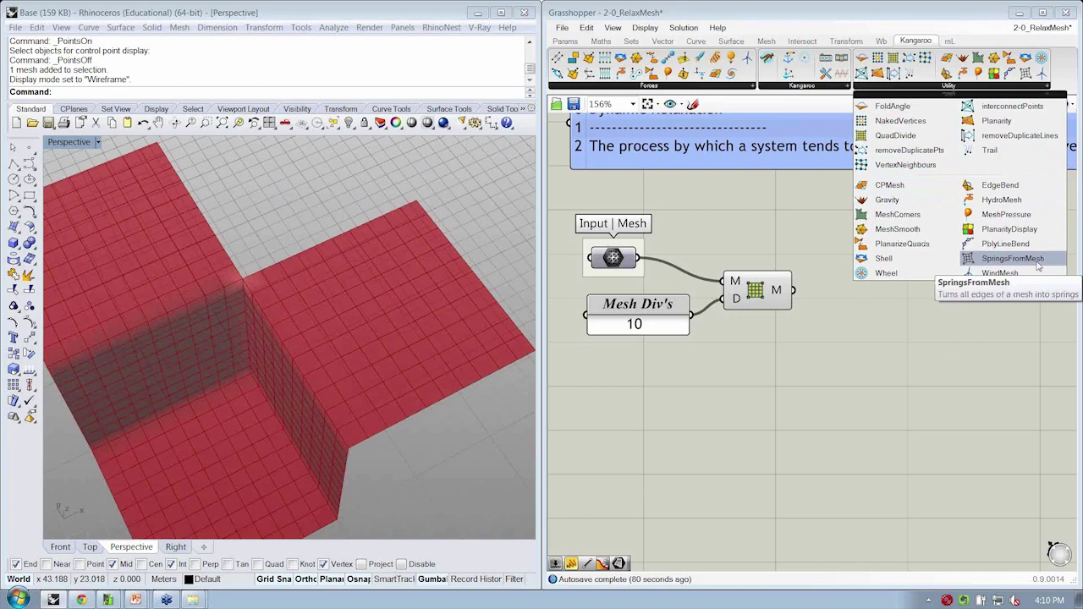
drag(1038, 266, 939, 347)
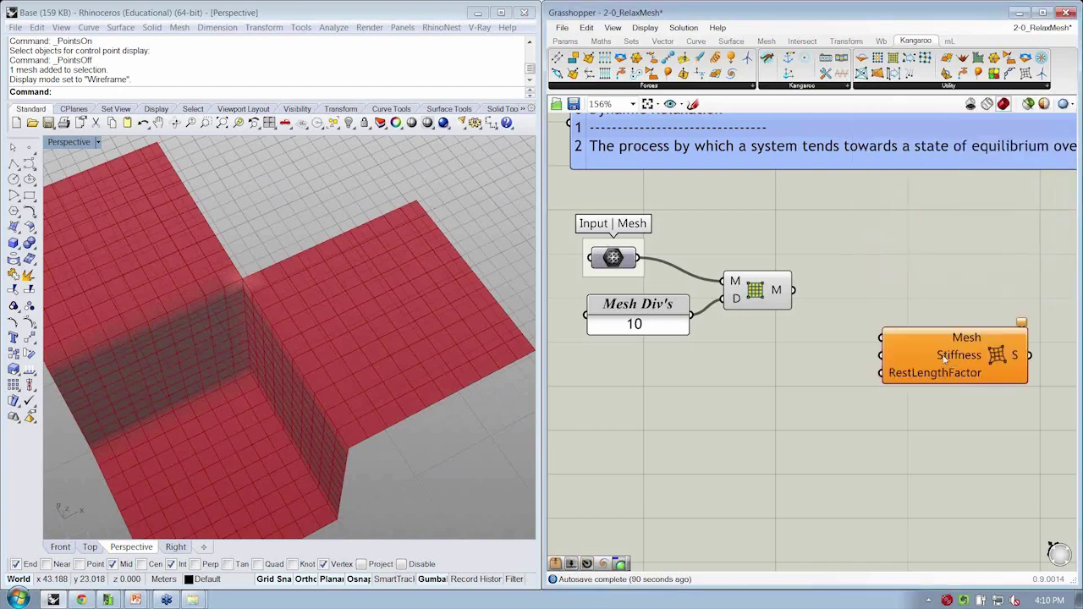
Nudge the mesh input component into place and save 2-0_RelaxMesh.
right_drag(480, 341, 397, 322)
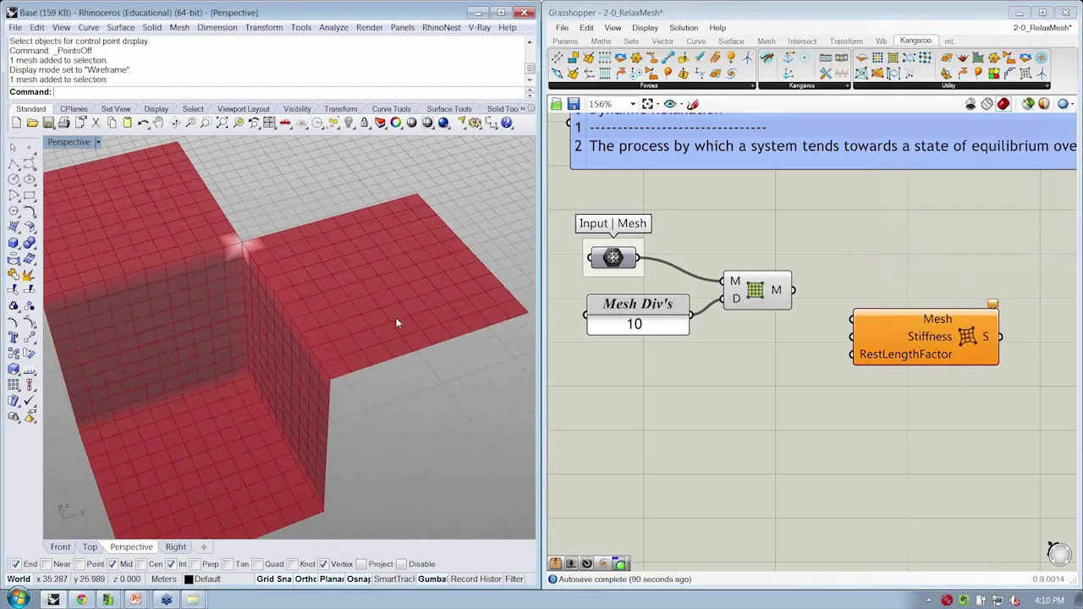
scroll(396, 321, down, 3)
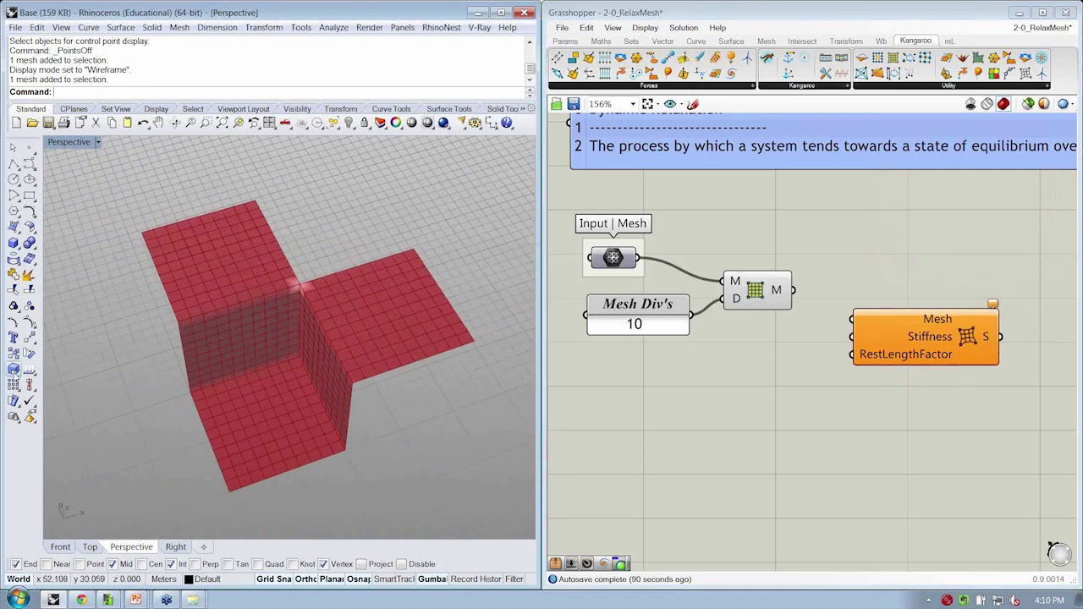
click(628, 264)
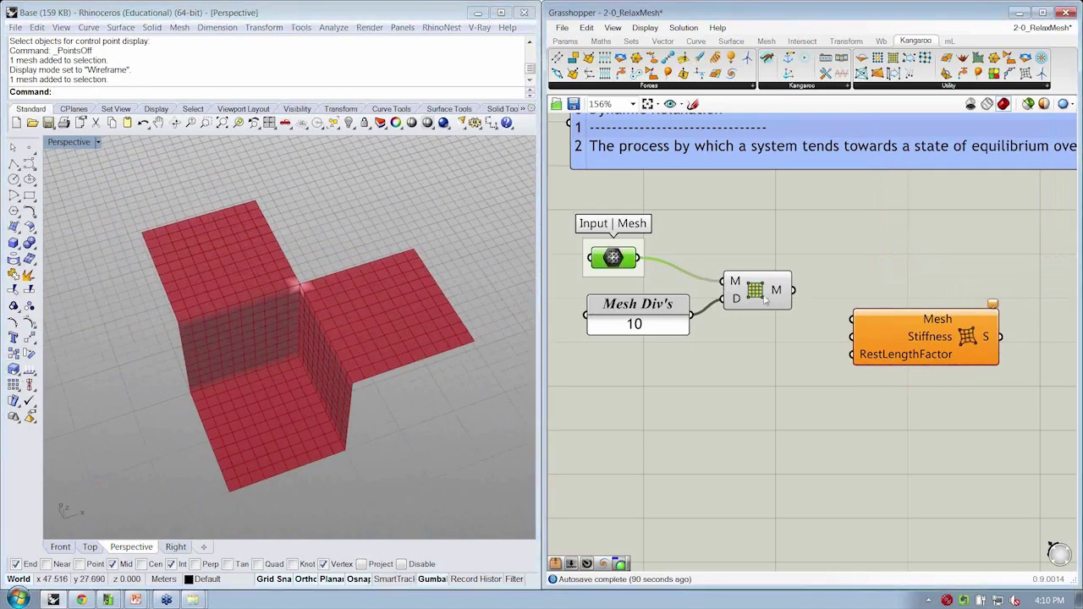
drag(765, 298, 760, 301)
click(762, 252)
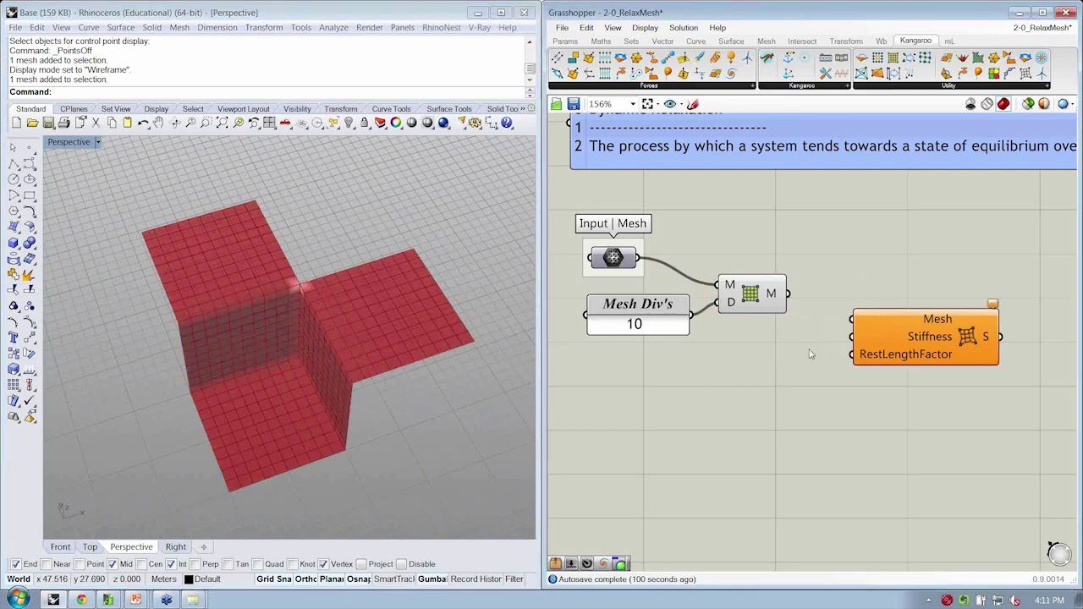
key(ctrl+s)
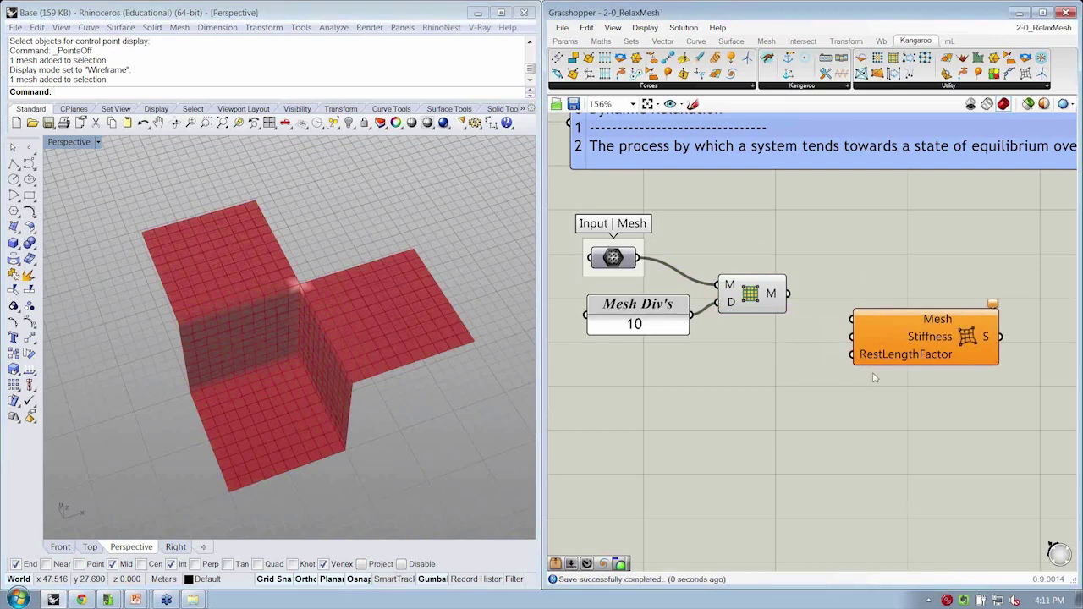